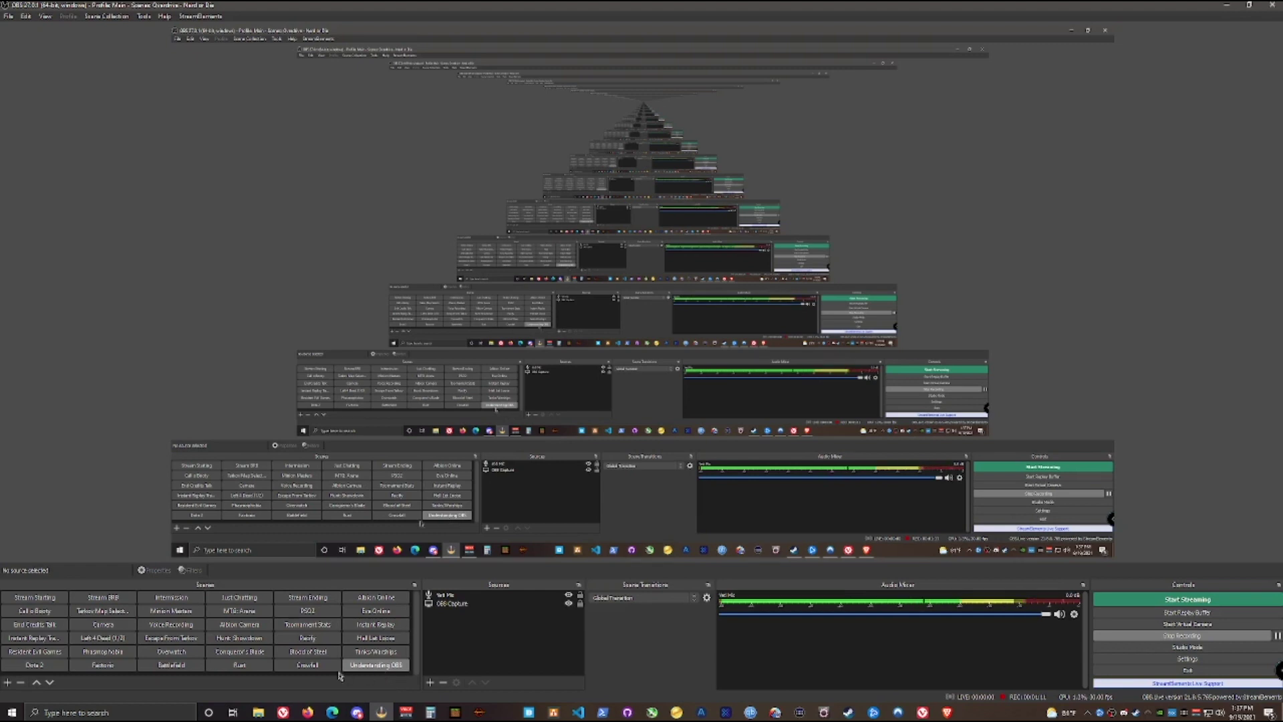
{"action": "left_click", "coordinate": [459, 663]}
{"action": "left_click", "coordinate": [449, 595]}
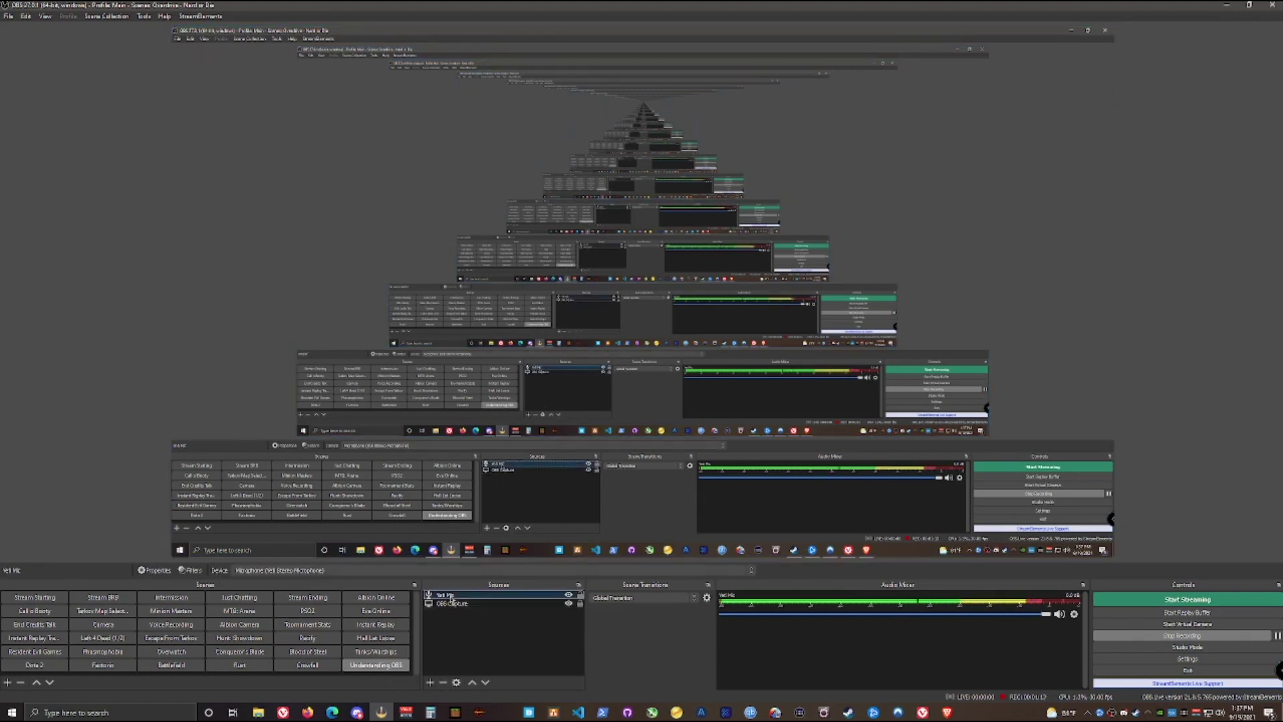
{"action": "left_click", "coordinate": [460, 633]}
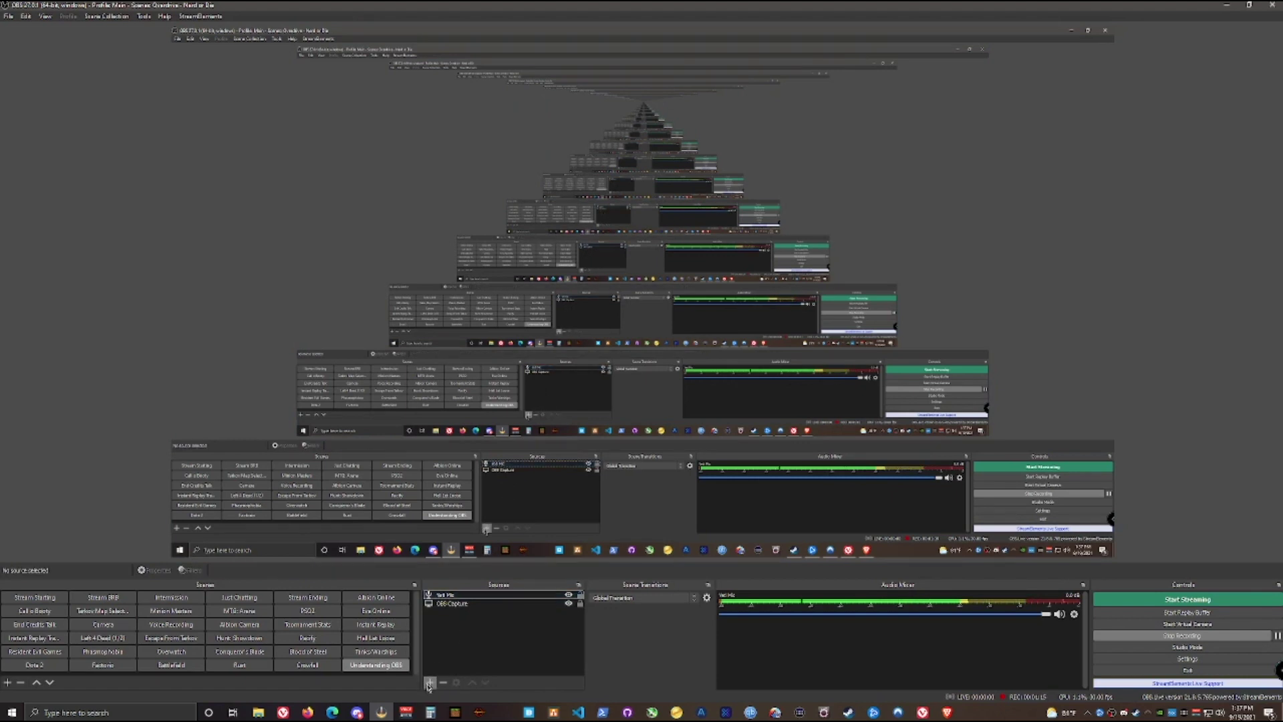
{"action": "left_click", "coordinate": [429, 684]}
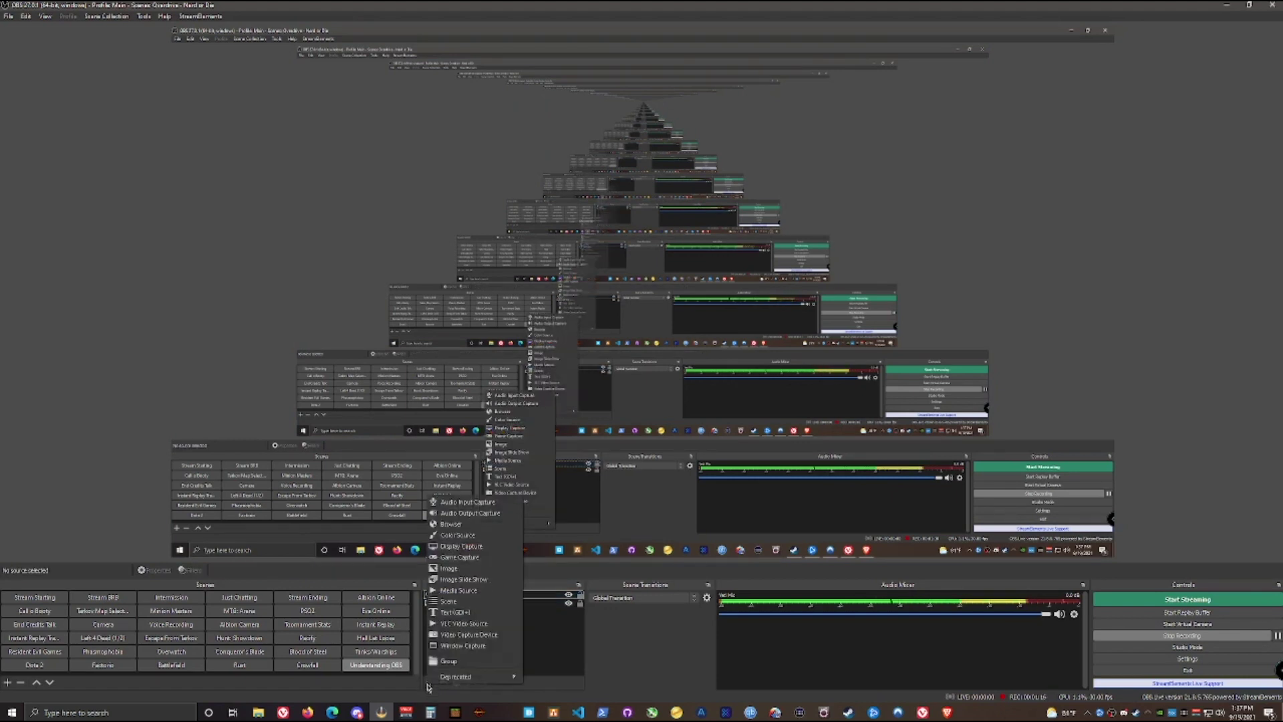
{"action": "left_click", "coordinate": [556, 658]}
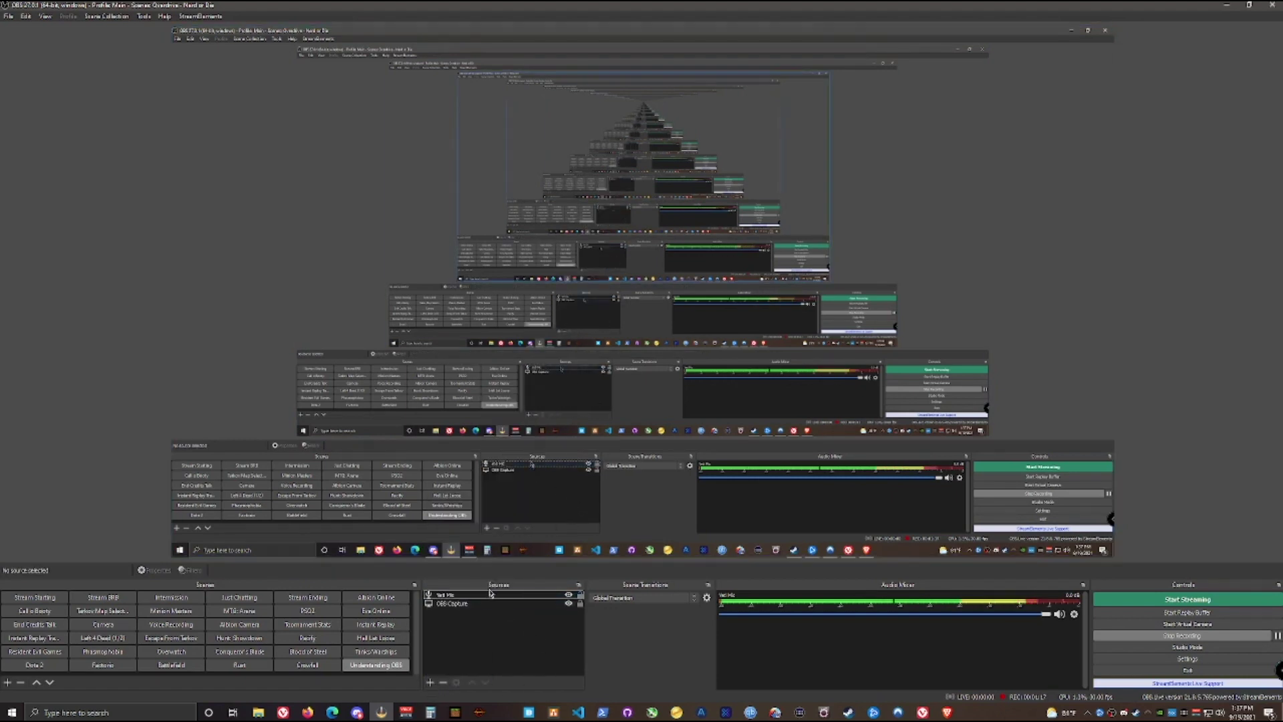
Add a new Audio Input Capture source and try the Yeti Stereo Microphone as its device.
{"action": "left_click", "coordinate": [431, 683]}
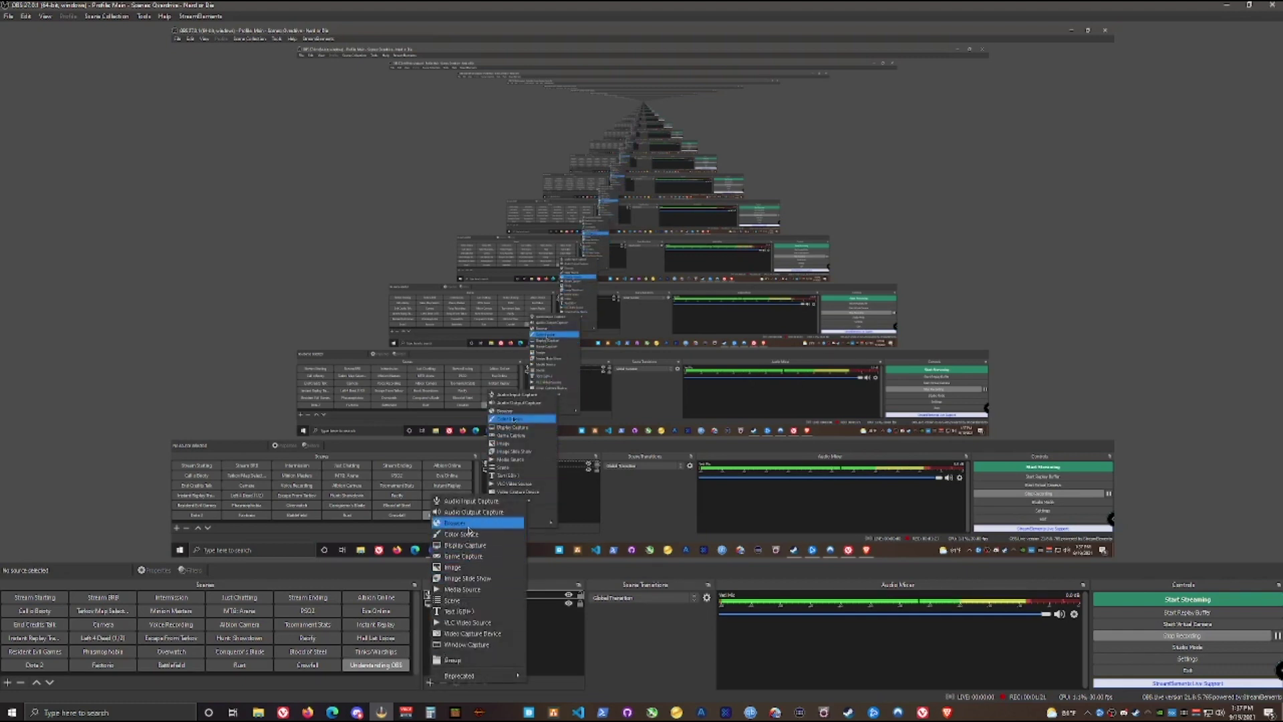
{"action": "left_click", "coordinate": [472, 505]}
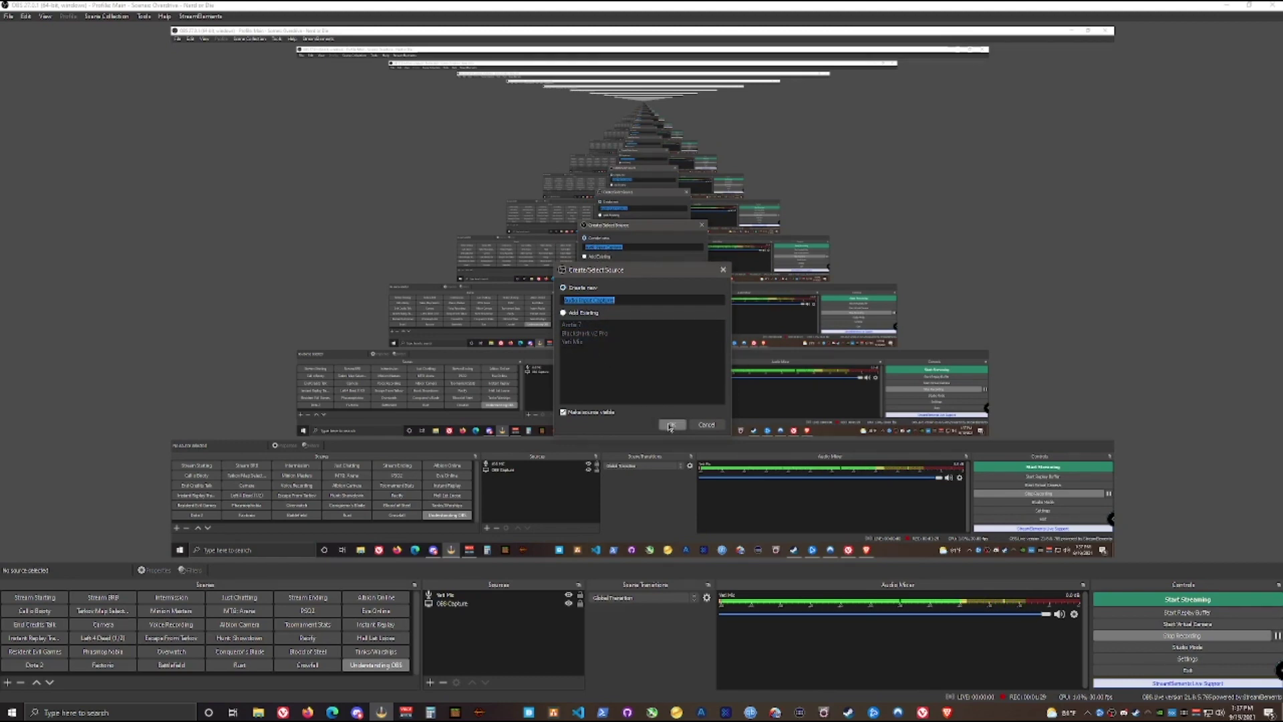
{"action": "key", "text": "Return"}
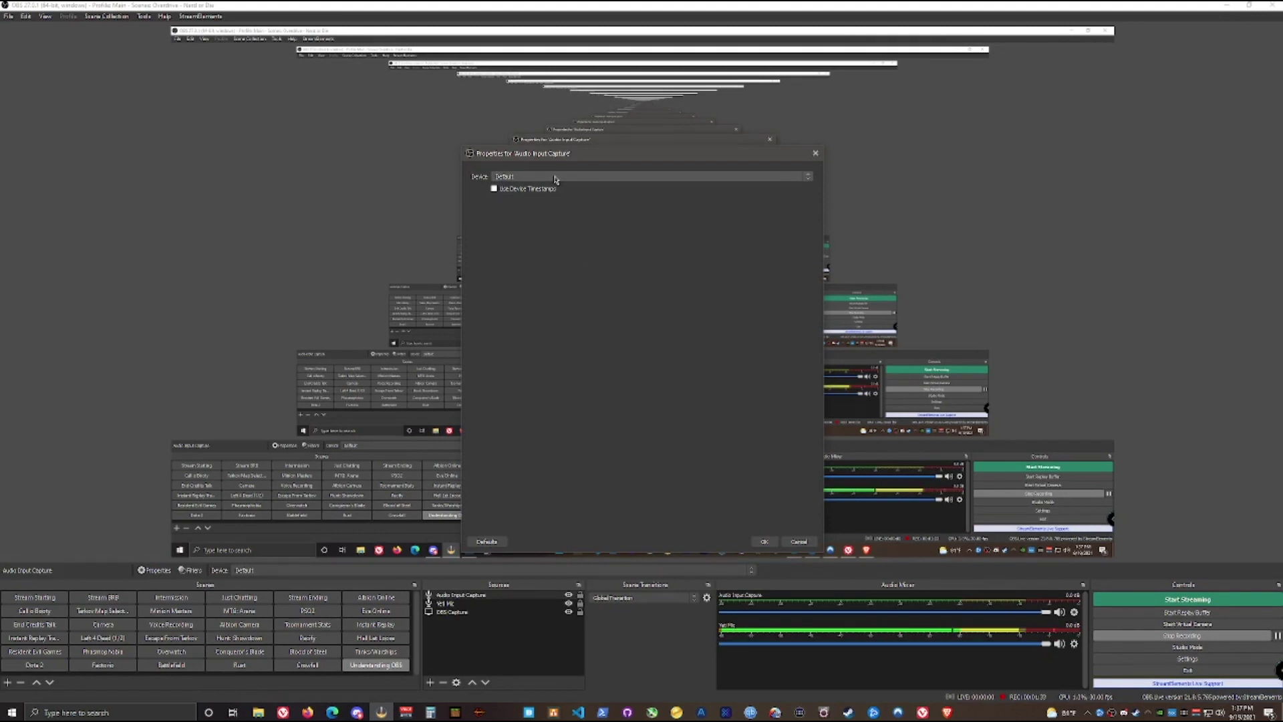
{"action": "left_click", "coordinate": [555, 177]}
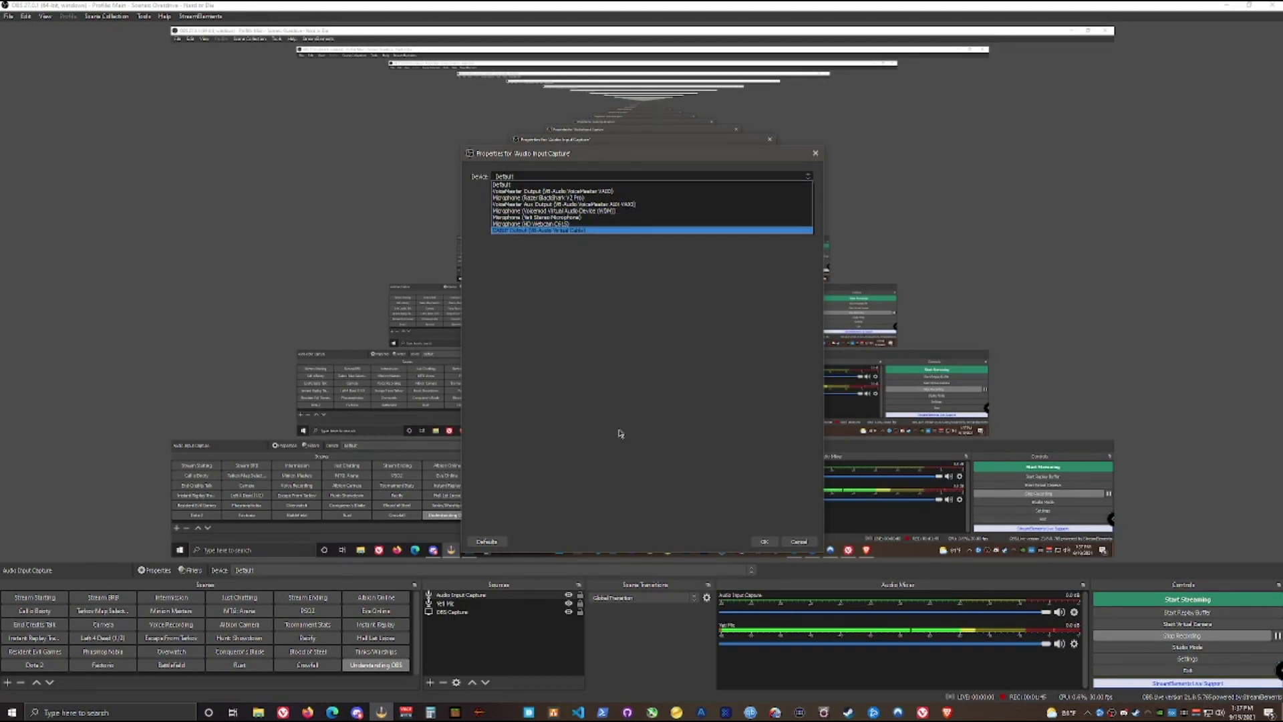
{"action": "left_click", "coordinate": [537, 217]}
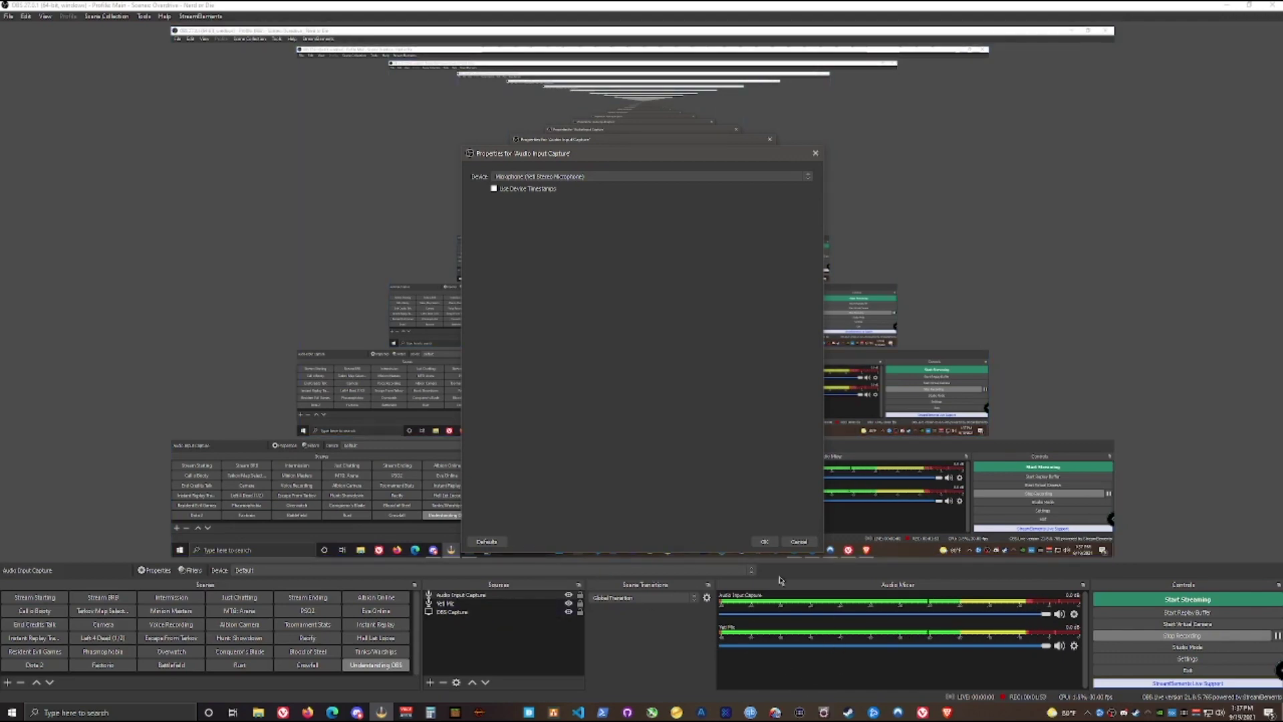
{"action": "left_click", "coordinate": [799, 542]}
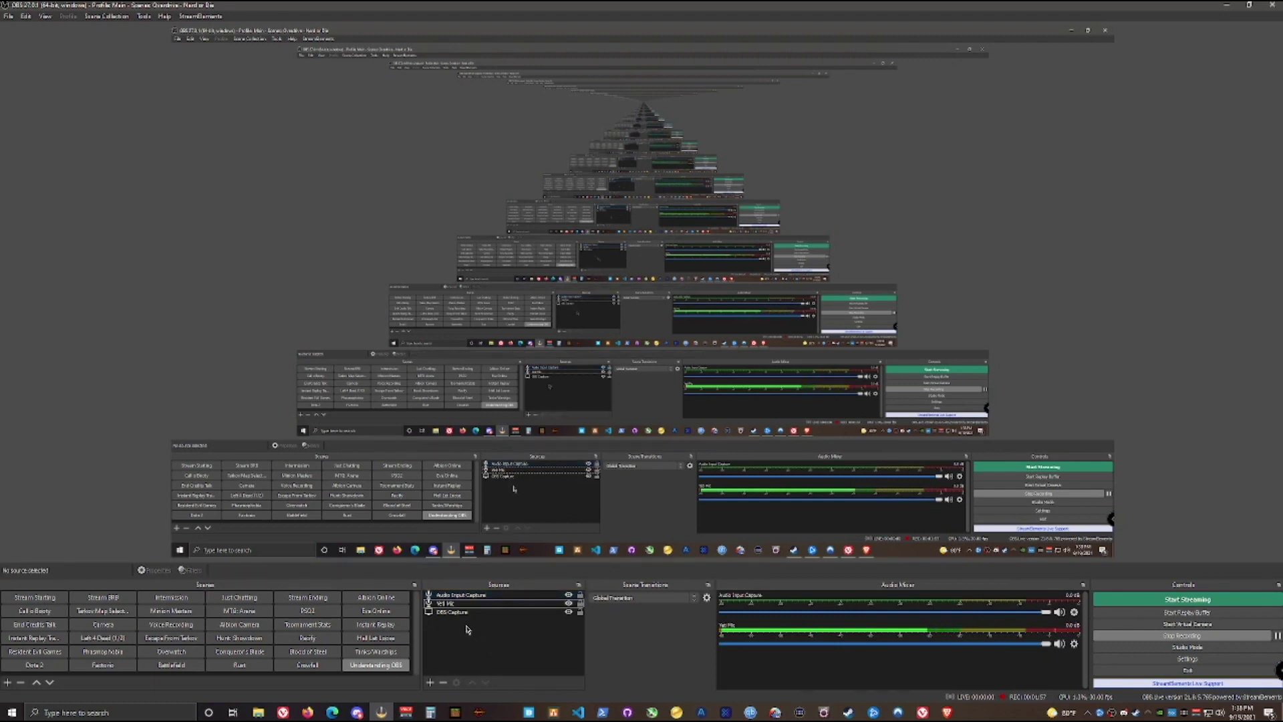
Remove the Audio Input Capture source from the scene.
{"action": "left_click", "coordinate": [443, 682]}
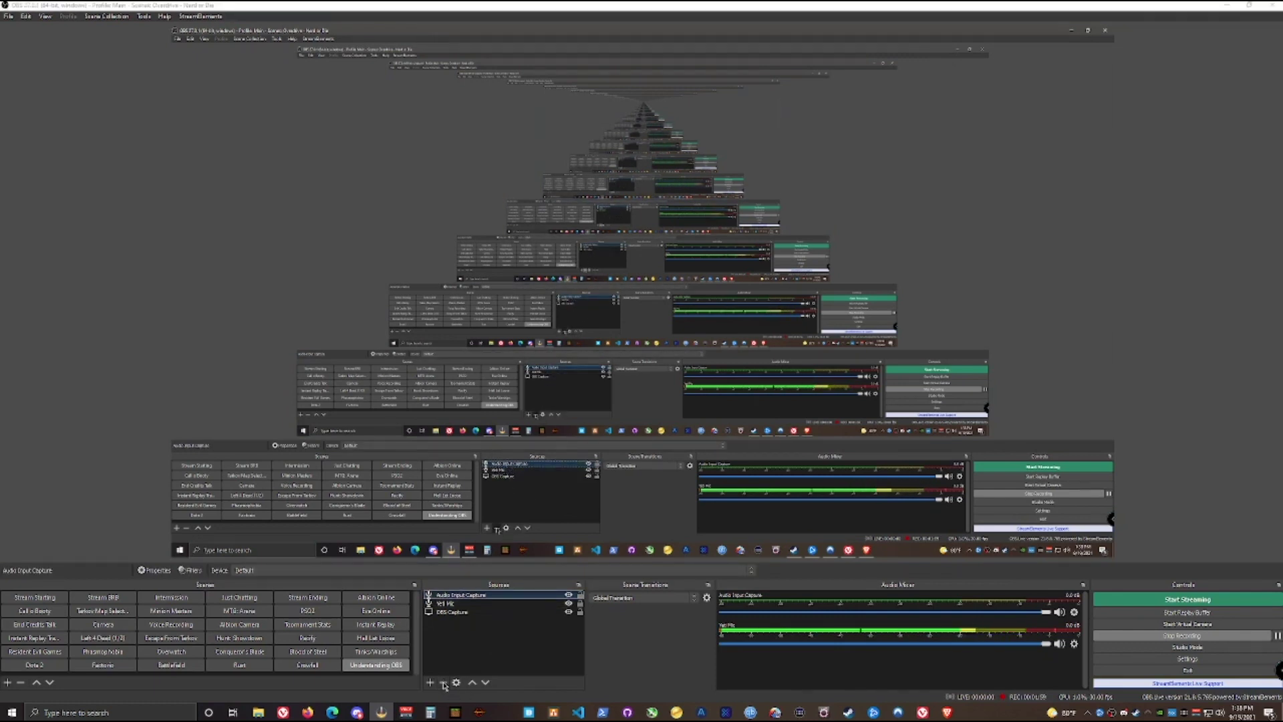
{"action": "left_click", "coordinate": [686, 370]}
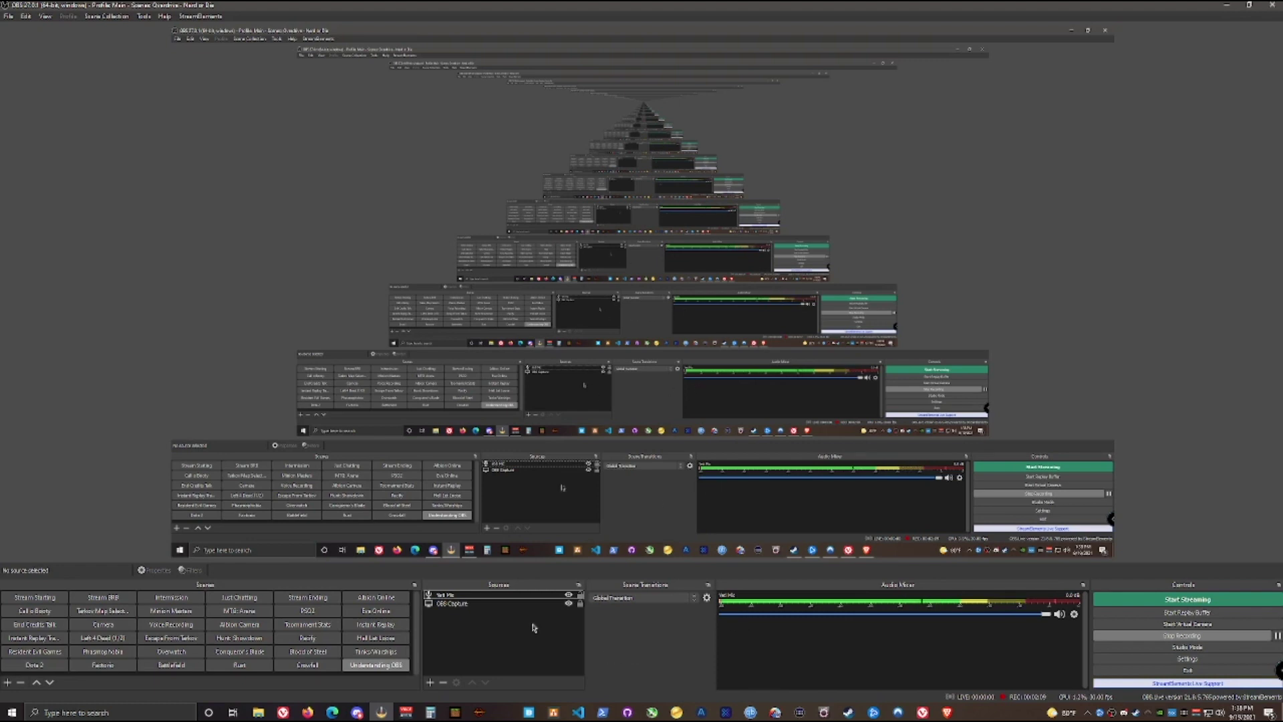
{"action": "left_click", "coordinate": [430, 682]}
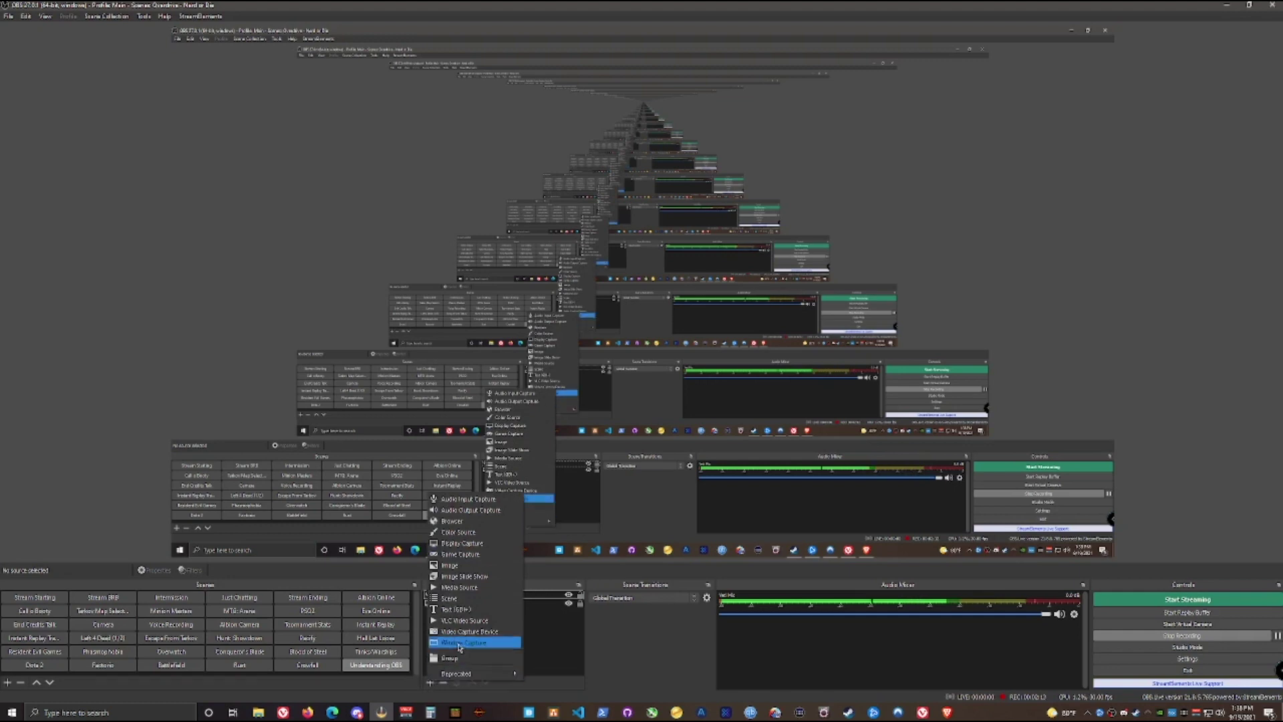
{"action": "left_click", "coordinate": [541, 638]}
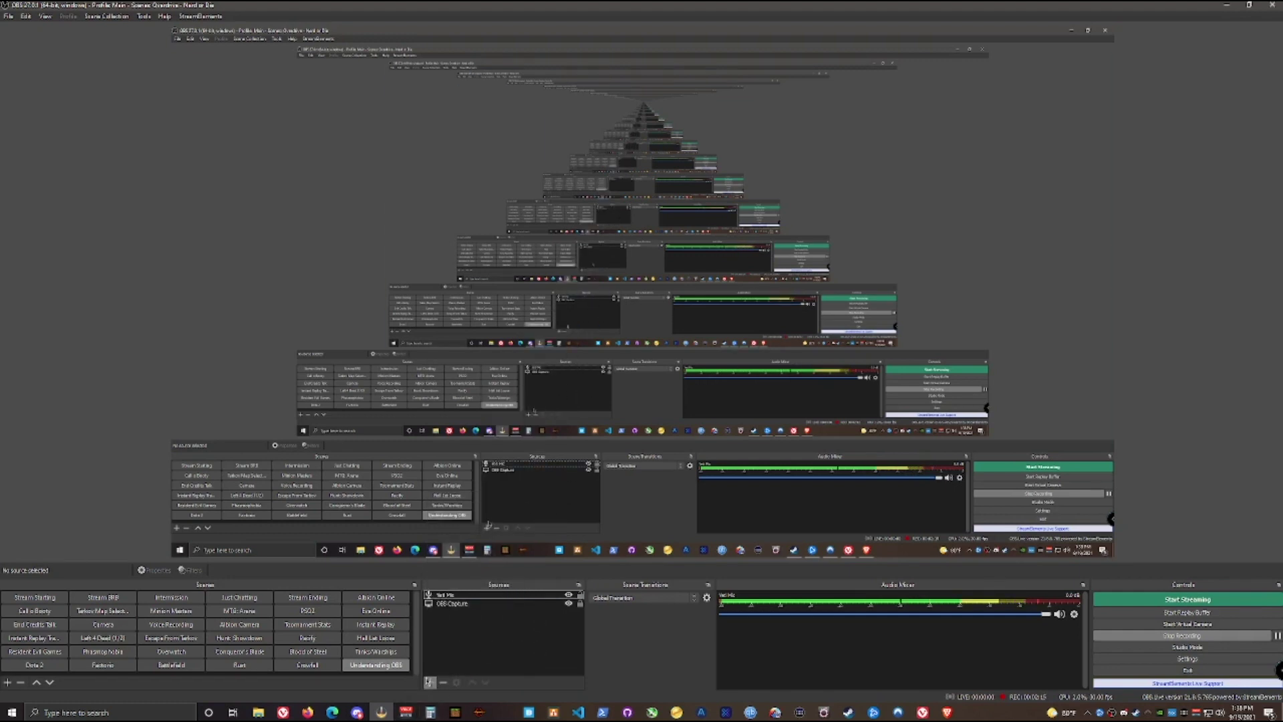
Add a new Audio Output Capture source and try VoiceMeeter Input (VB-Audio VoiceMeeter VAIO) as its device.
{"action": "left_click", "coordinate": [431, 683]}
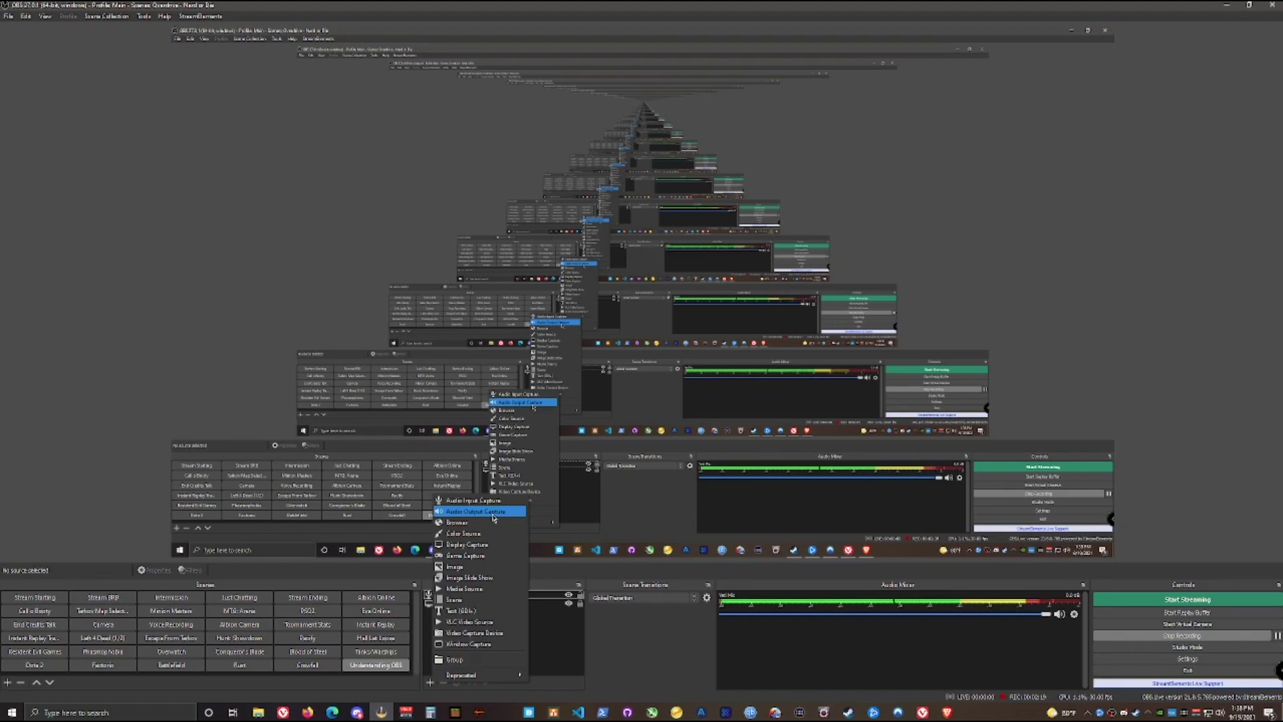
{"action": "left_click", "coordinate": [512, 515]}
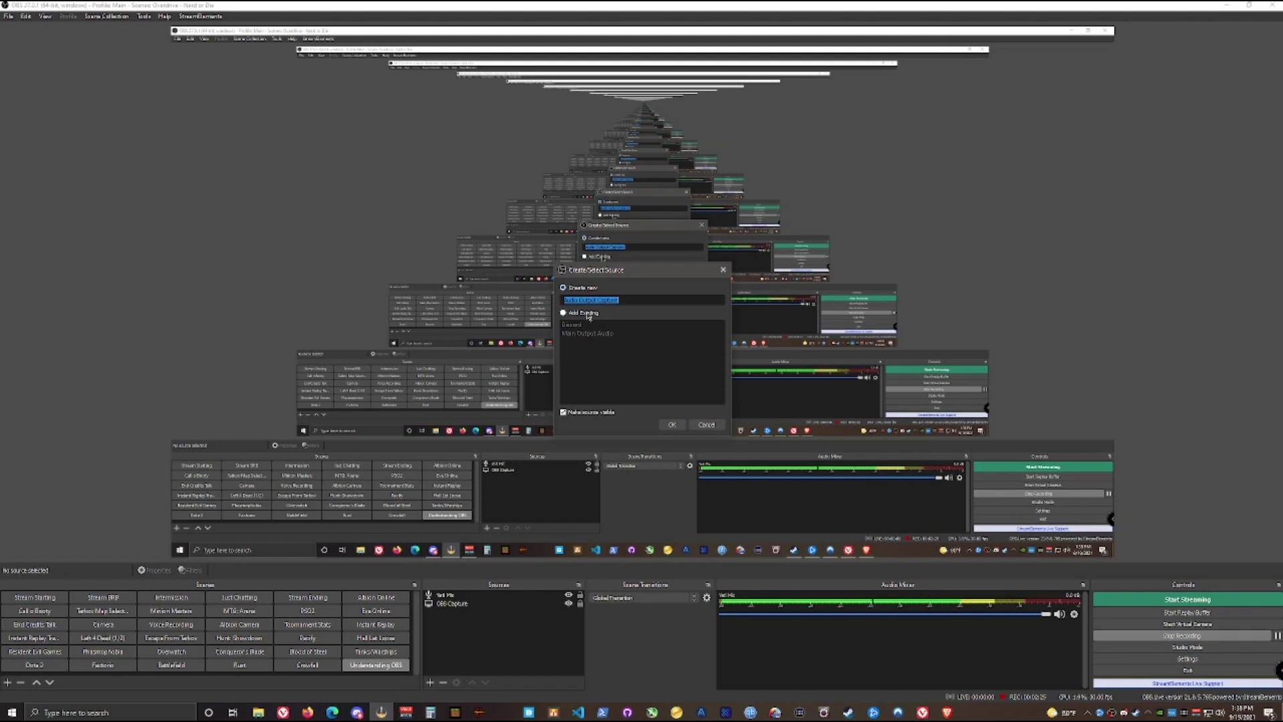
{"action": "left_click", "coordinate": [669, 426]}
{"action": "left_click", "coordinate": [537, 177]}
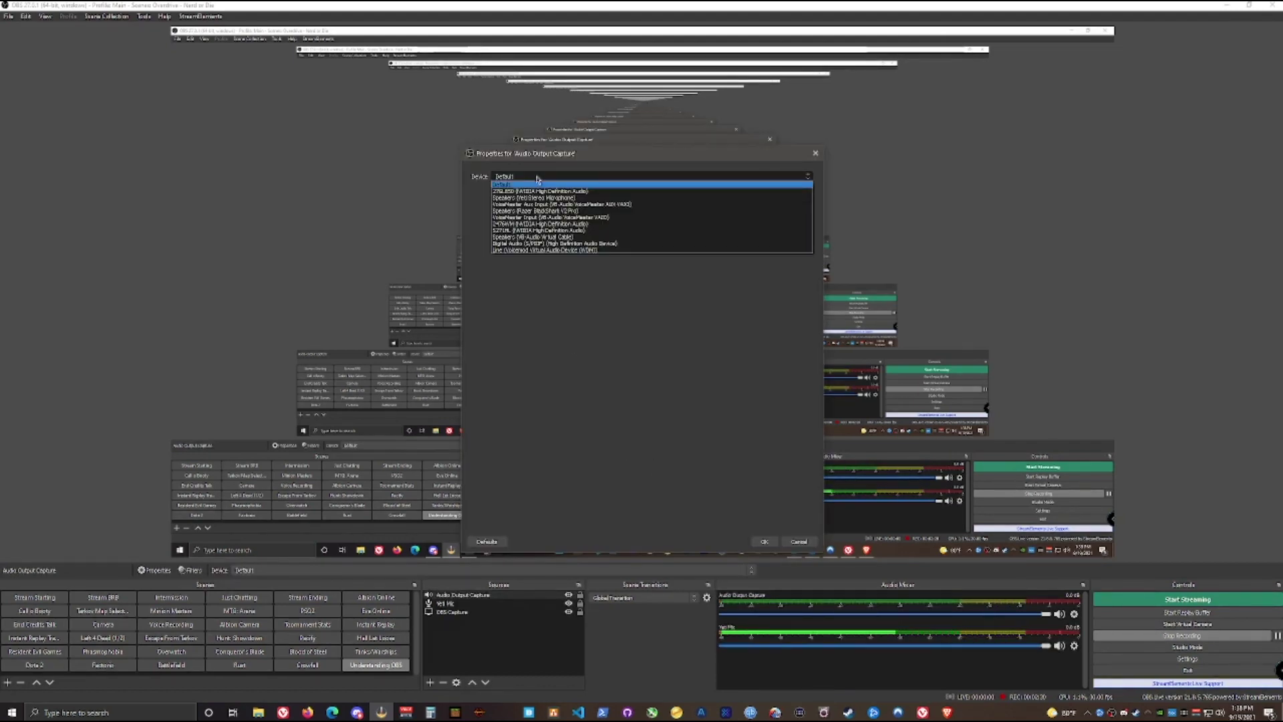
{"action": "left_click", "coordinate": [599, 217]}
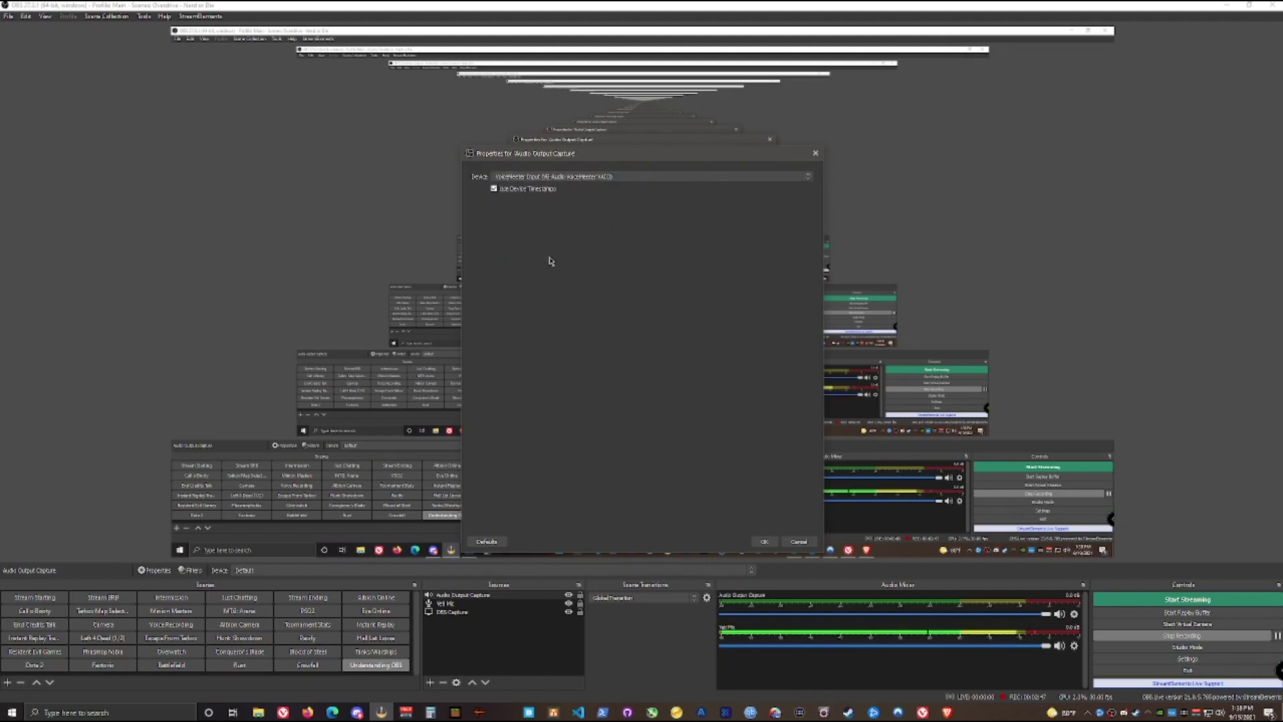
{"action": "left_click", "coordinate": [799, 543]}
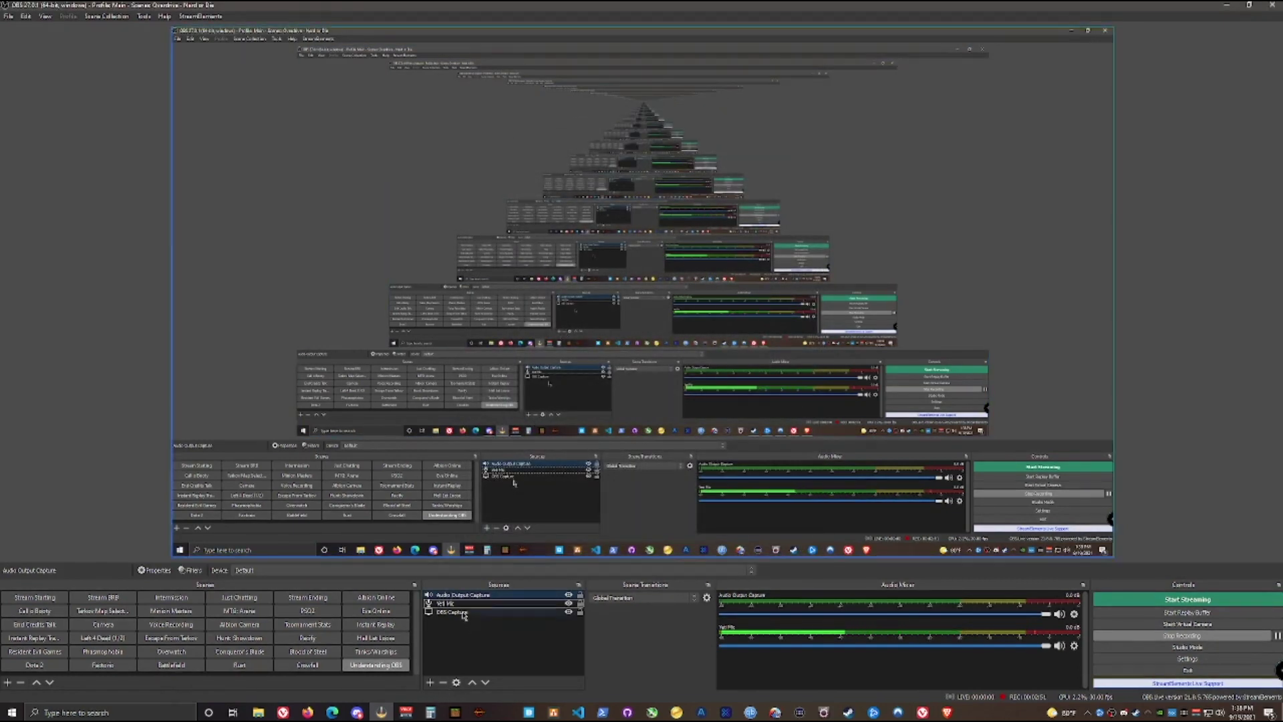
Remove the Audio Output Capture source from the scene.
{"action": "left_click", "coordinate": [442, 682]}
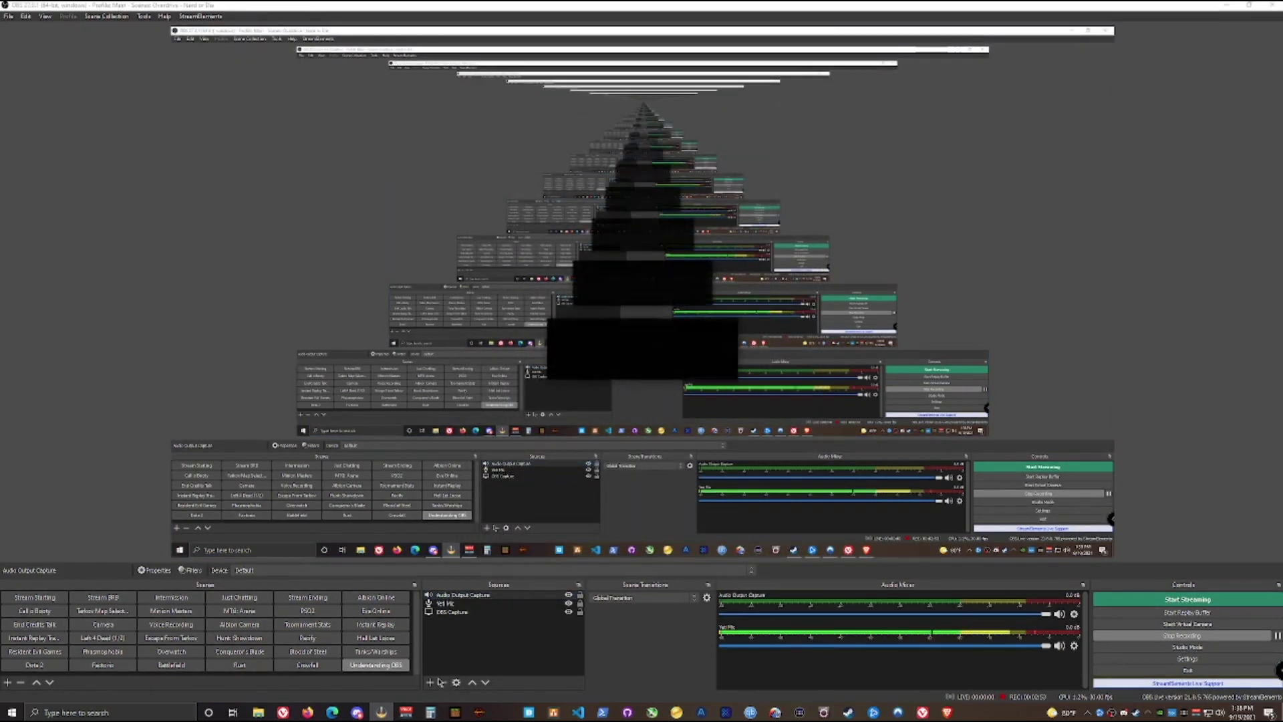
{"action": "left_click", "coordinate": [687, 368]}
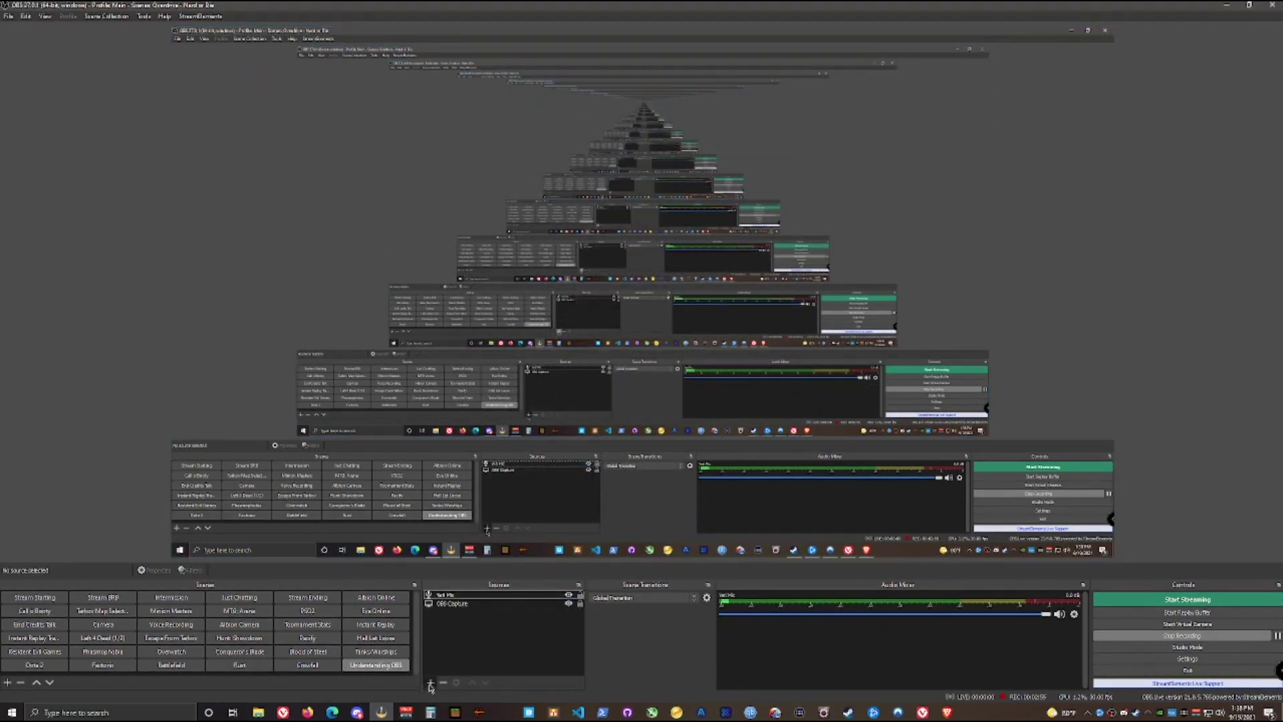
Add the existing Audio Output Capture source named Main Output Audio to the scene.
{"action": "left_click", "coordinate": [430, 682]}
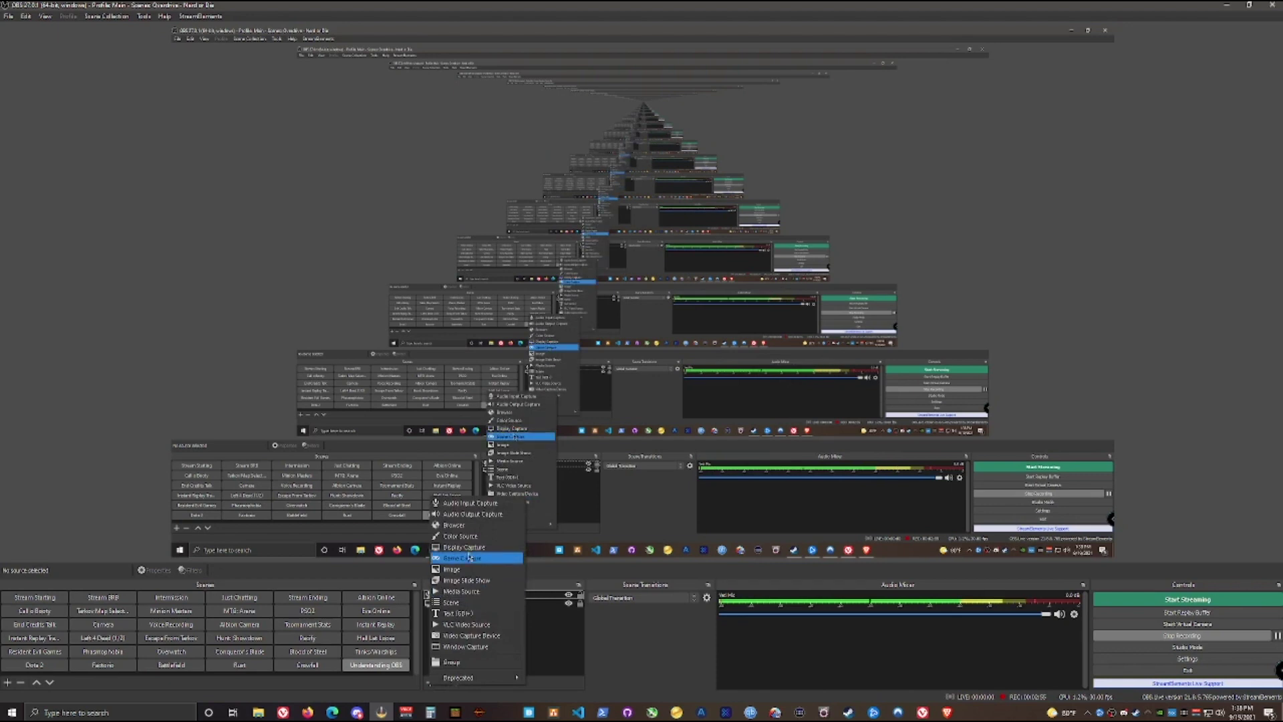
{"action": "left_click", "coordinate": [478, 515]}
{"action": "left_click", "coordinate": [597, 334]}
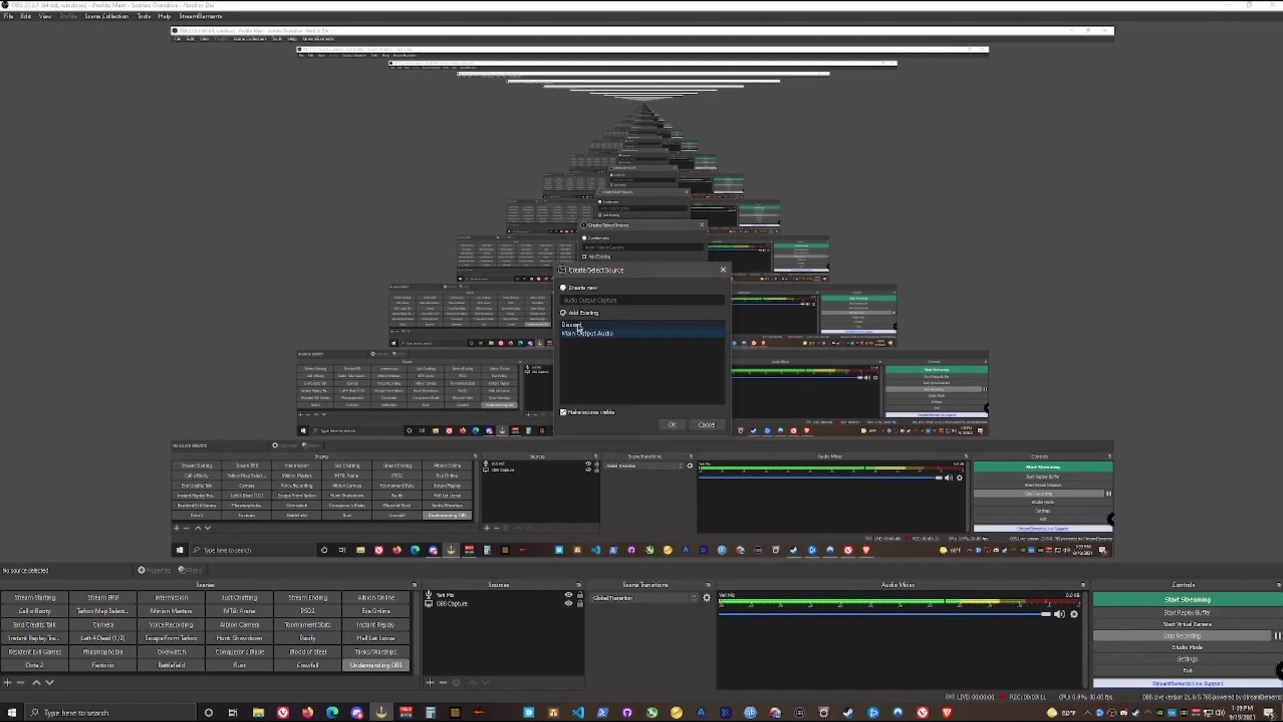
{"action": "left_click", "coordinate": [671, 425]}
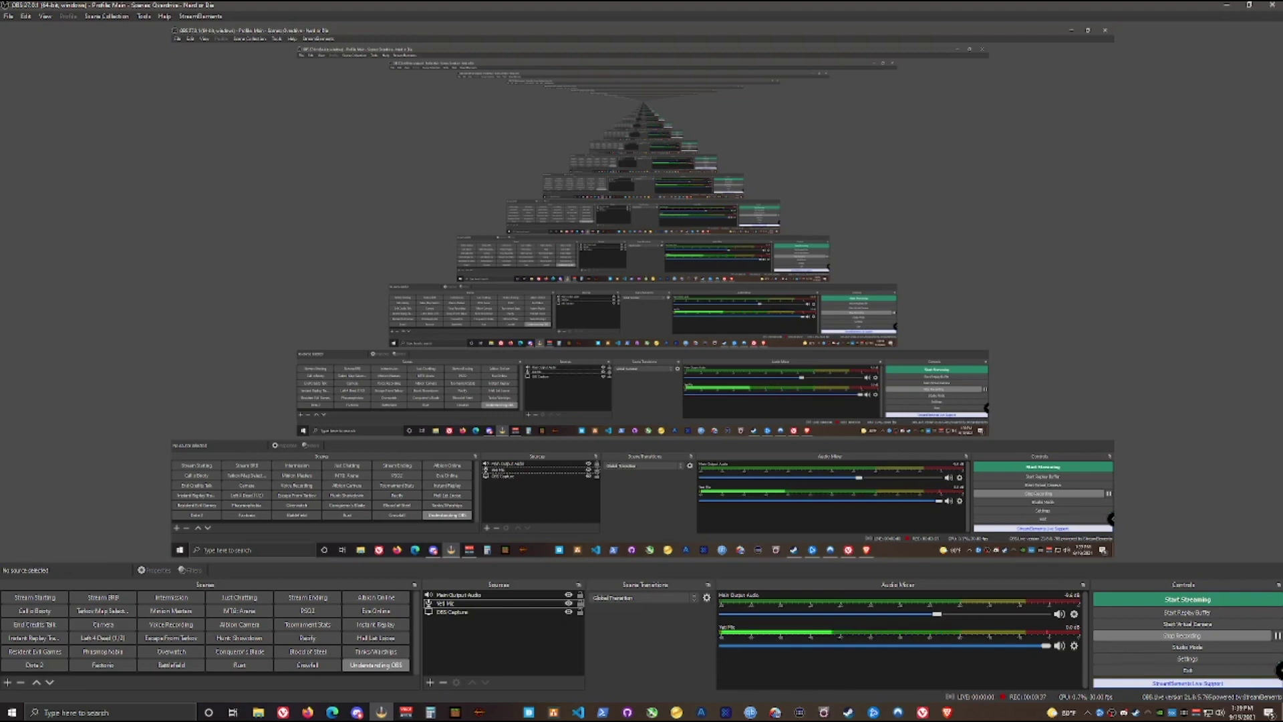
Switch to Factorio to check its loading progress and return to OBS Studio.
{"action": "key", "text": "alt+Tab"}
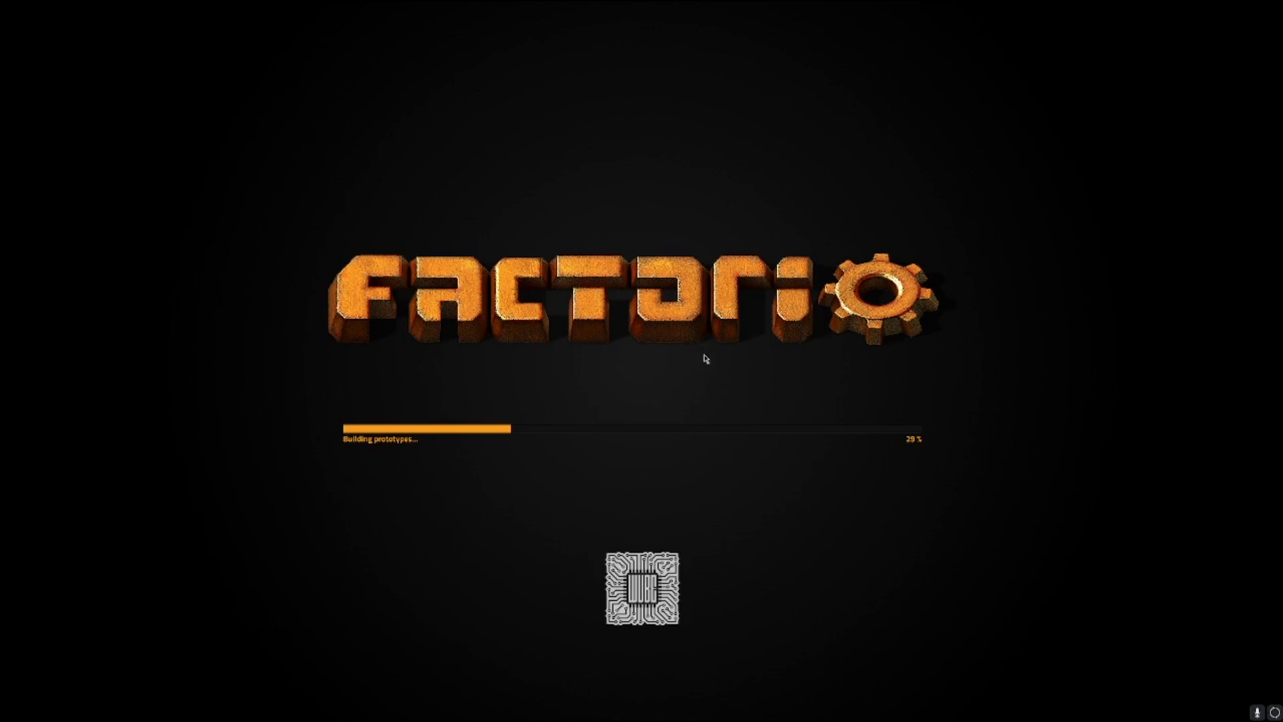
{"action": "key", "text": "alt+Tab"}
{"action": "key", "text": "alt+Tab"}
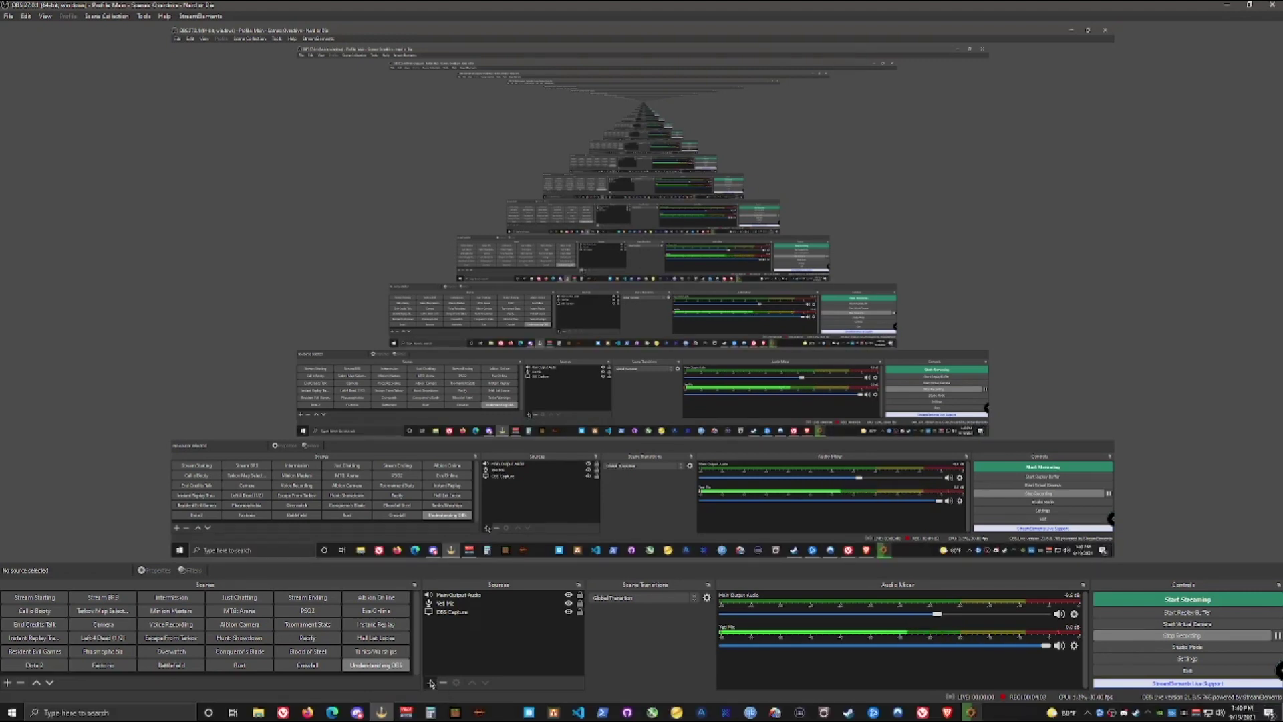
Add a new Game Capture source in Capture specific window mode, with the Factorio window as its target.
{"action": "left_click", "coordinate": [431, 682]}
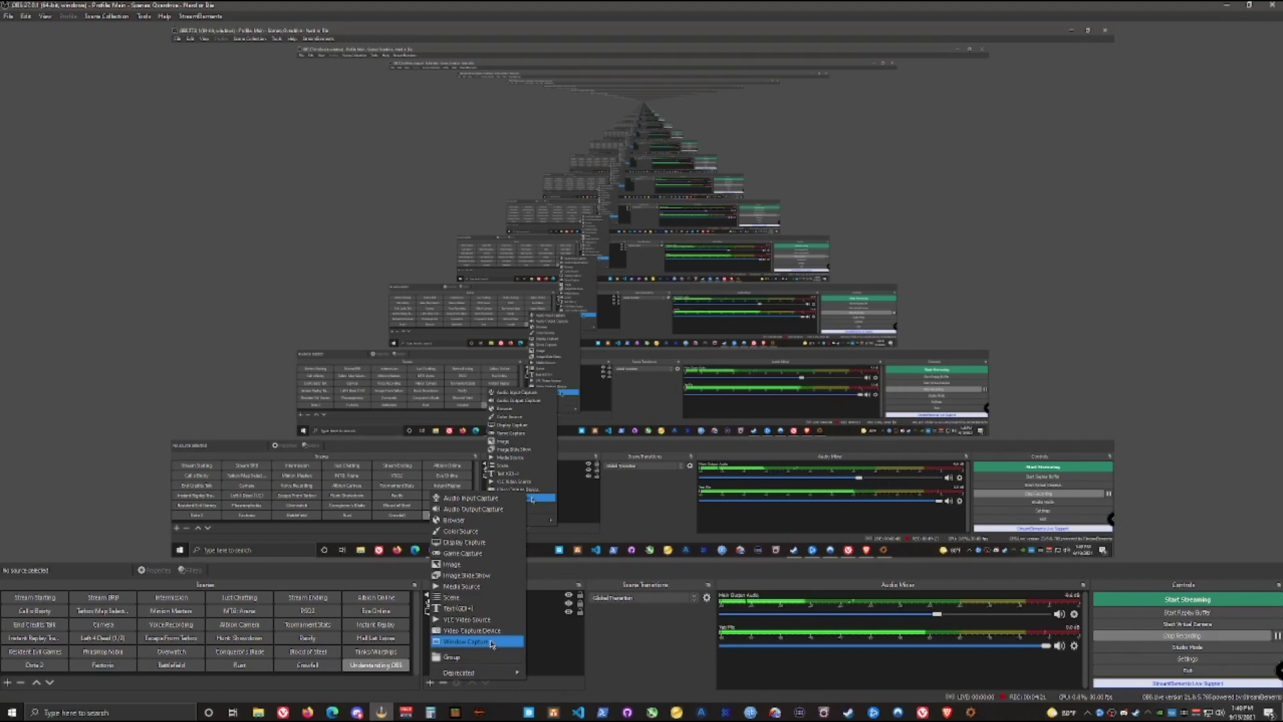
{"action": "left_click", "coordinate": [497, 547]}
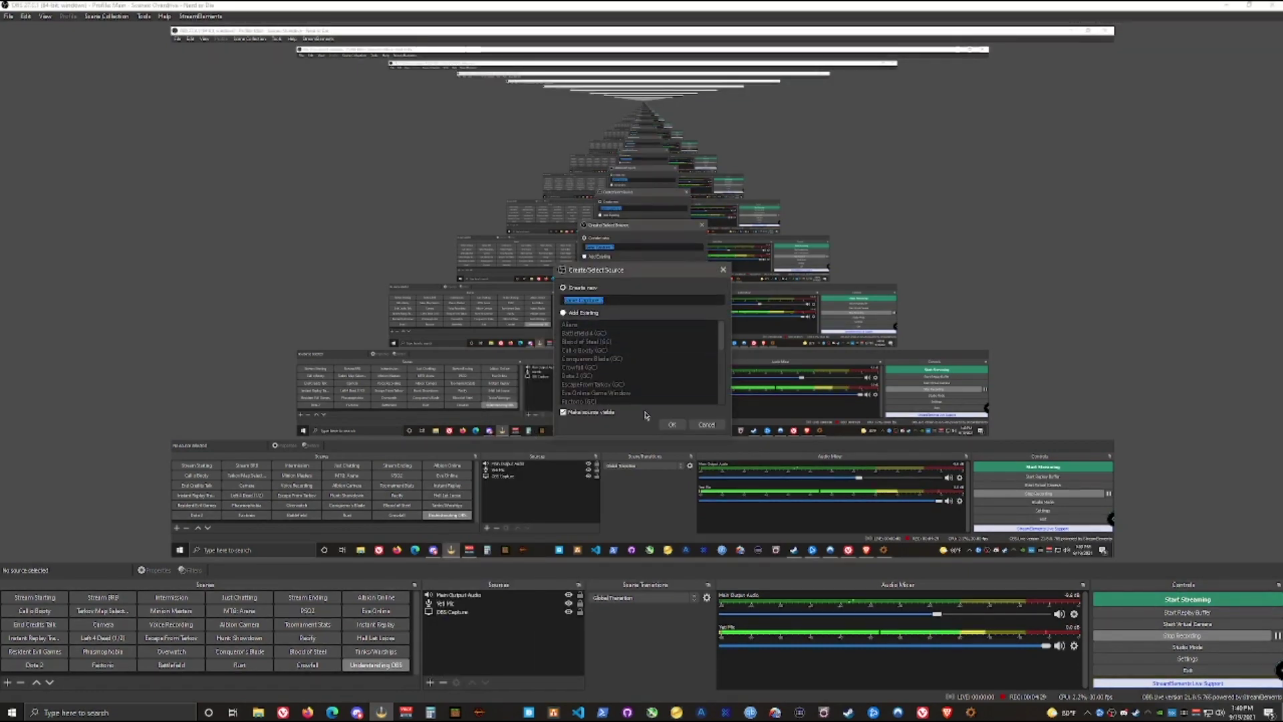
{"action": "left_click", "coordinate": [673, 425]}
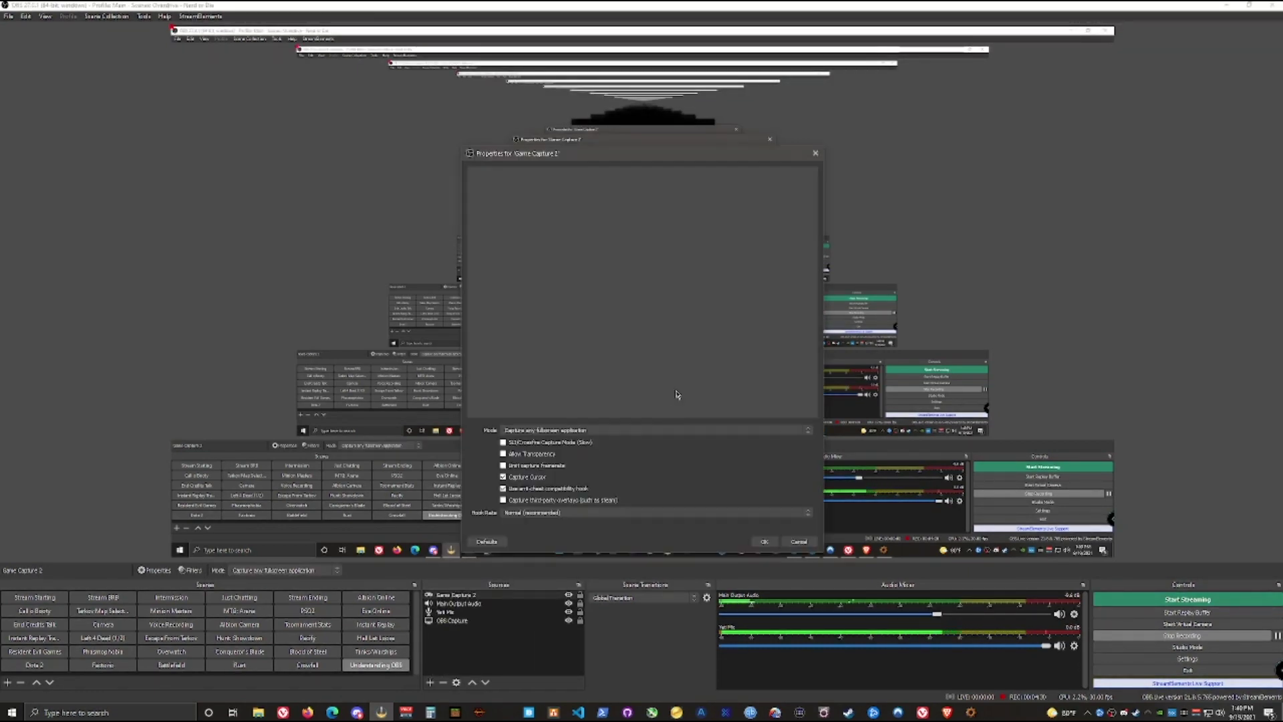
{"action": "left_click", "coordinate": [594, 431]}
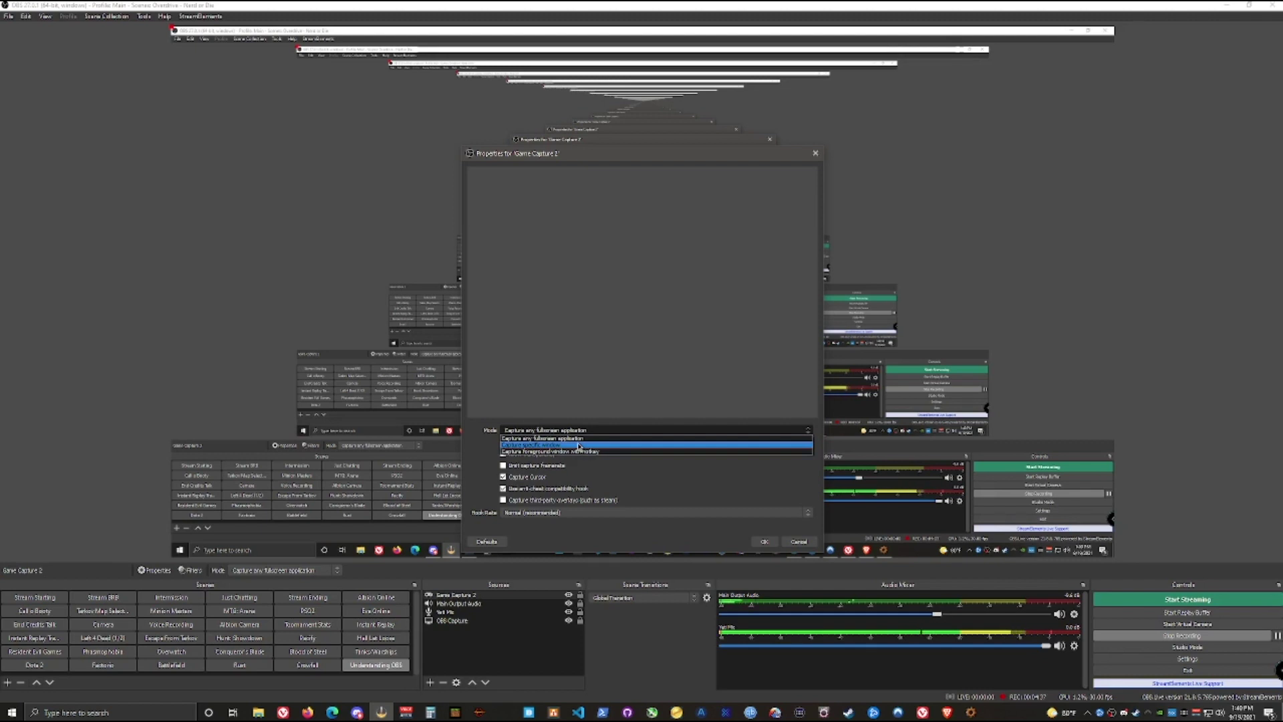
{"action": "left_click", "coordinate": [579, 445]}
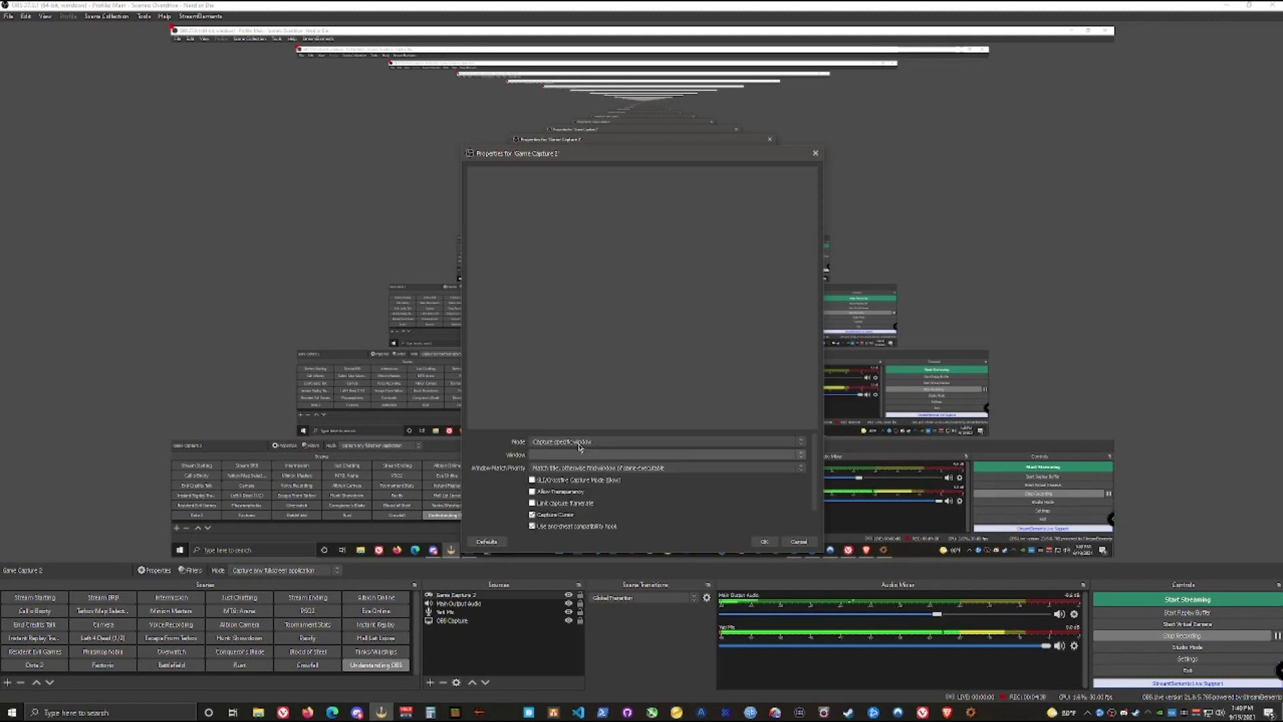
{"action": "left_click", "coordinate": [561, 455]}
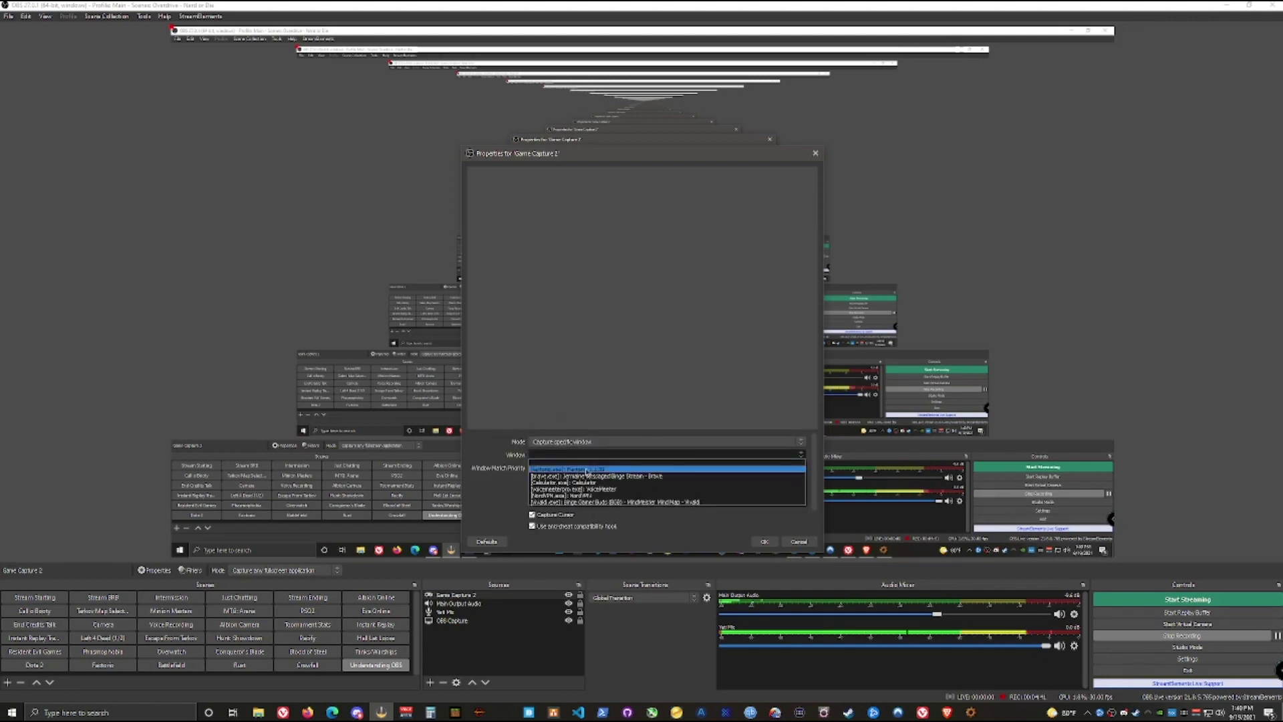
{"action": "left_click", "coordinate": [565, 469]}
{"action": "left_click", "coordinate": [765, 542]}
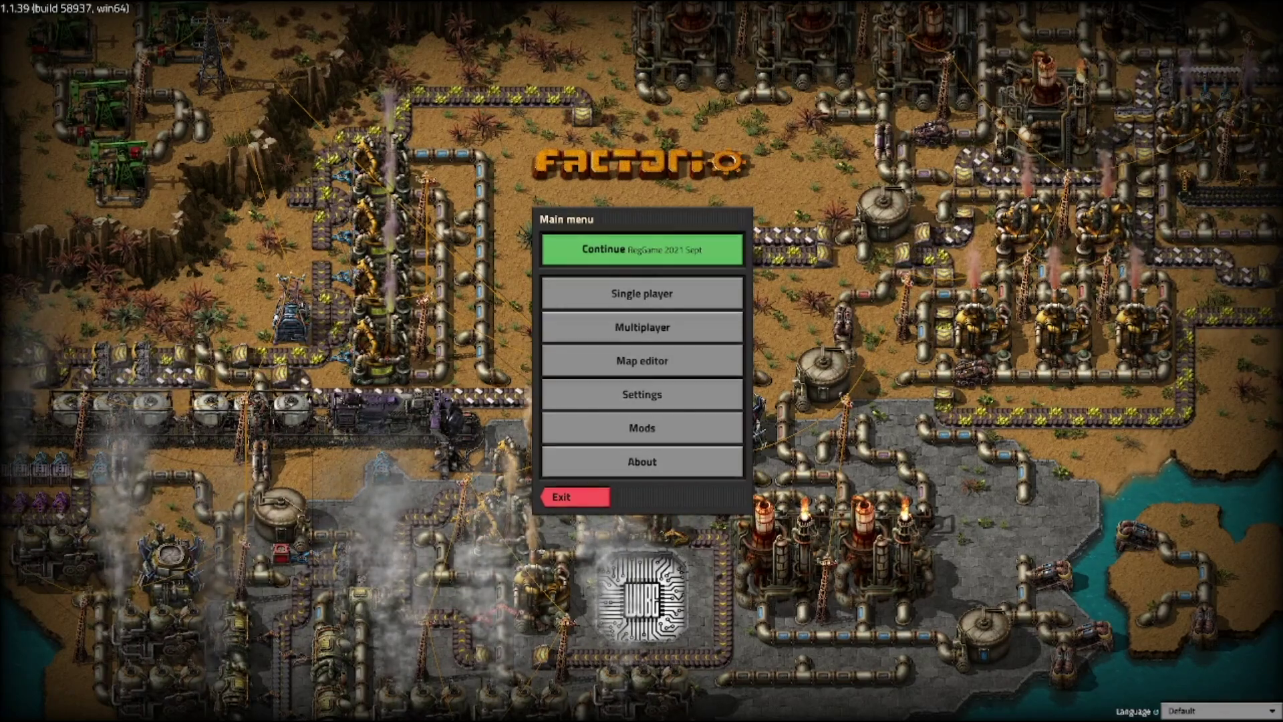
Switch back to OBS Studio, keep the recording running, and mute Main Output Audio in the audio mixer.
{"action": "key", "text": "alt+Tab"}
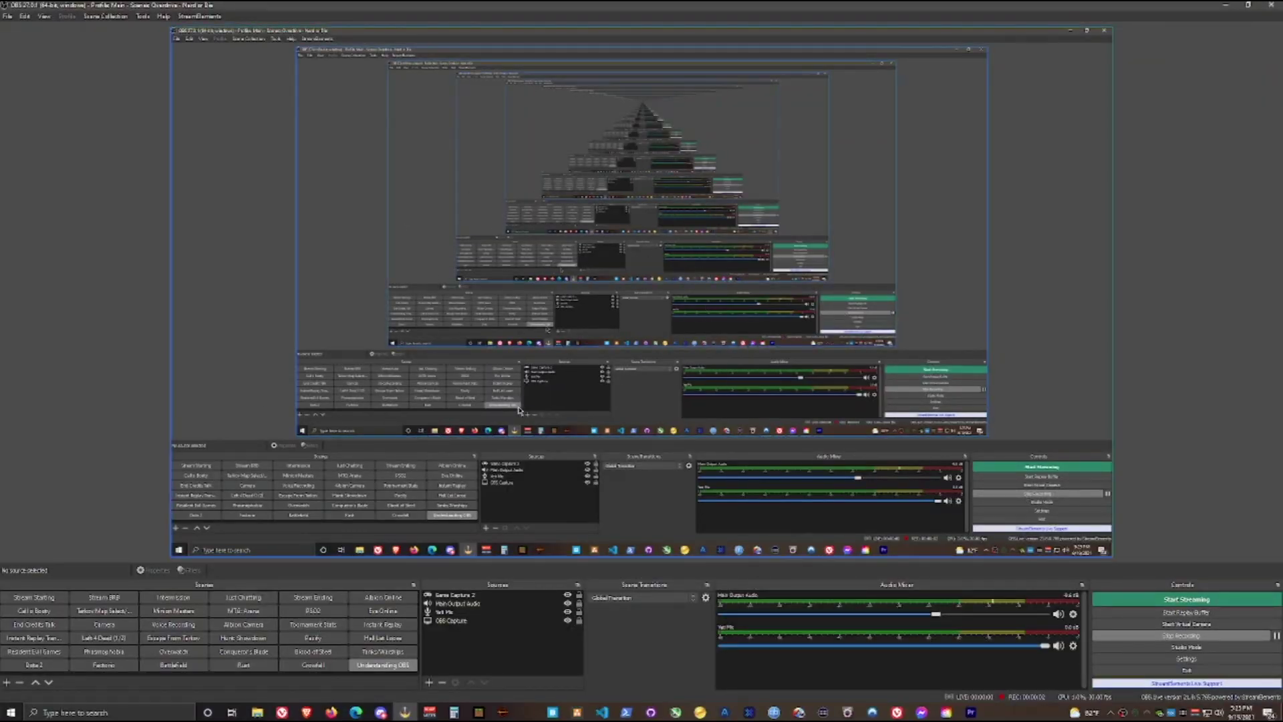
{"action": "key", "text": "F10"}
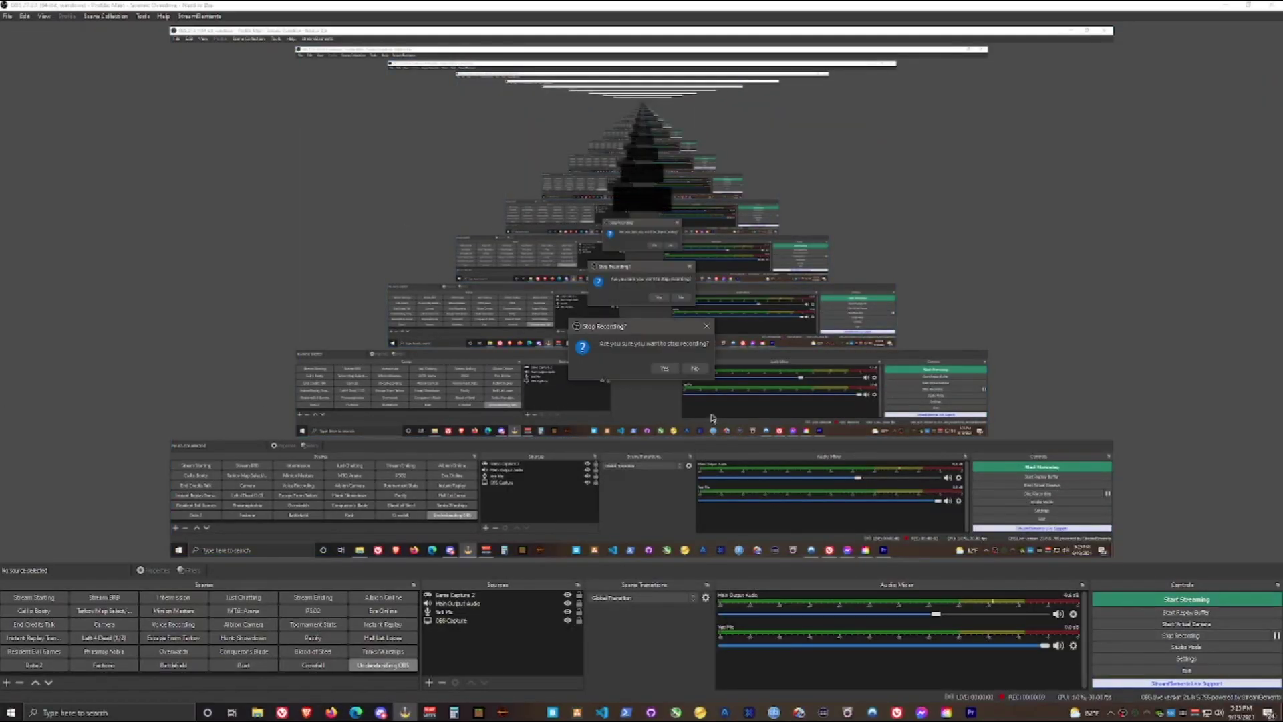
{"action": "left_click", "coordinate": [698, 368]}
{"action": "left_click", "coordinate": [1058, 614]}
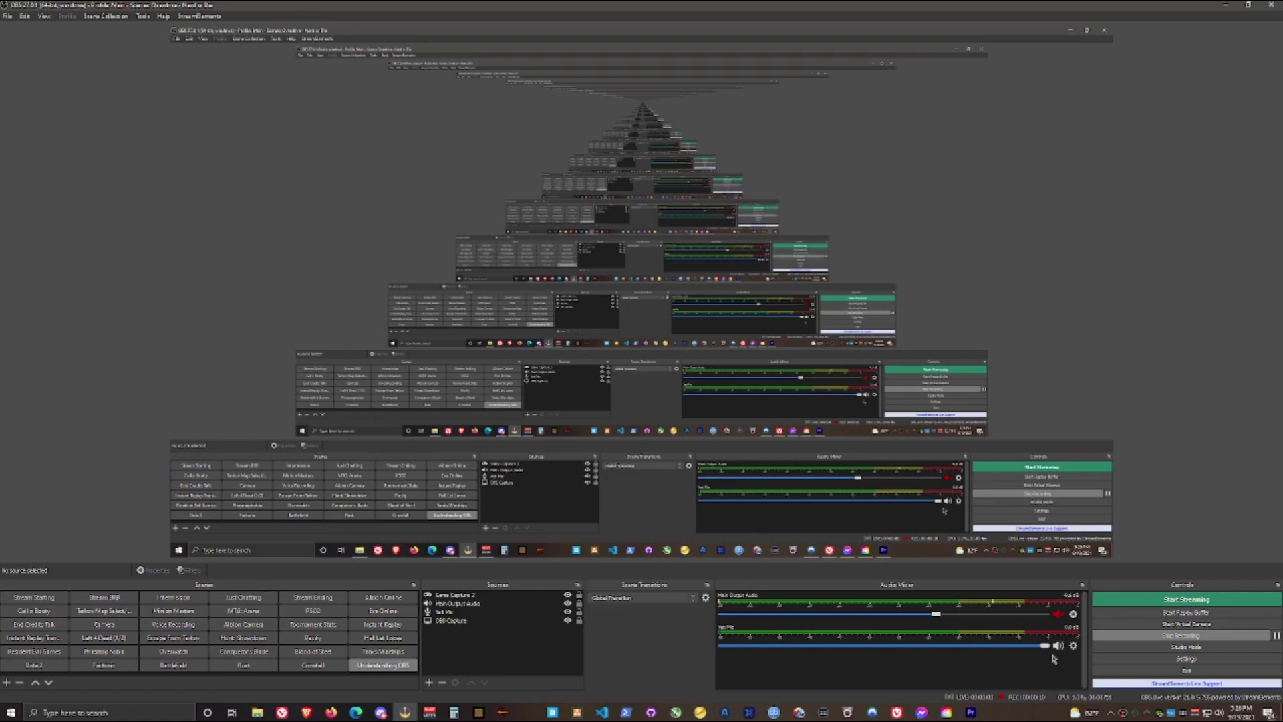
Set the streaming service to Twitch in the stream settings and reopen the list of available services.
{"action": "left_click", "coordinate": [1120, 660]}
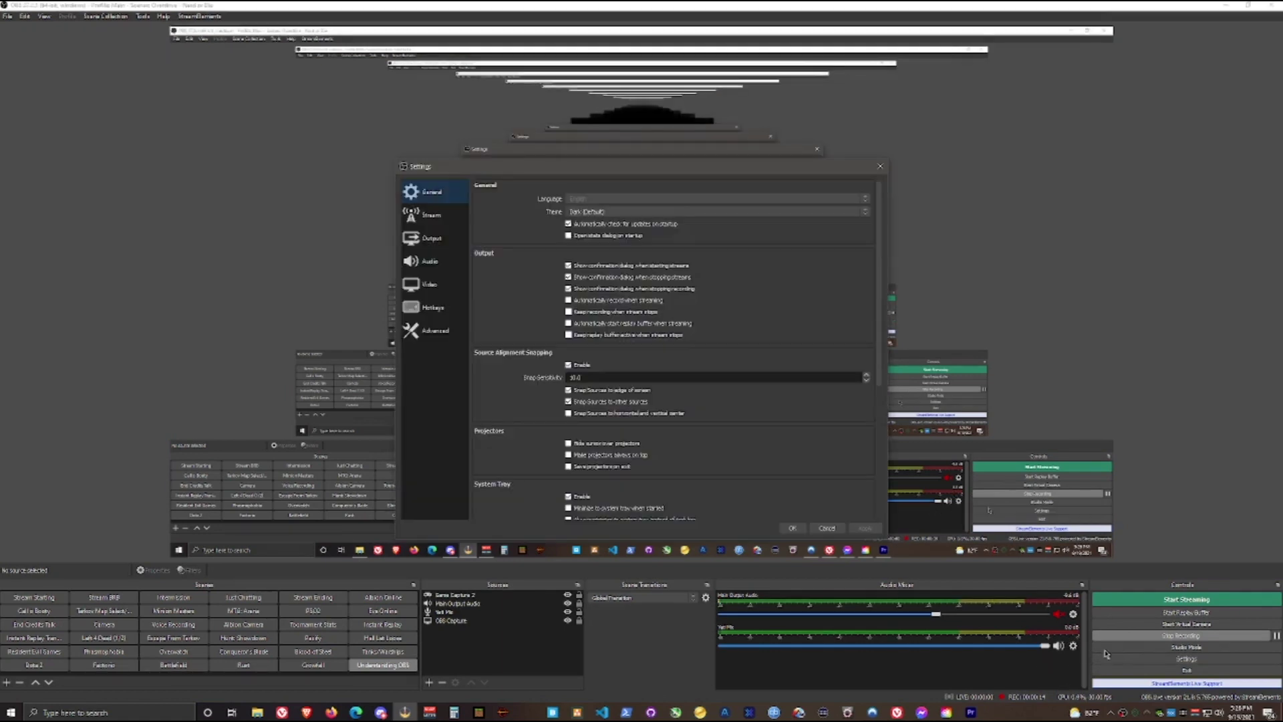
{"action": "left_click", "coordinate": [430, 217]}
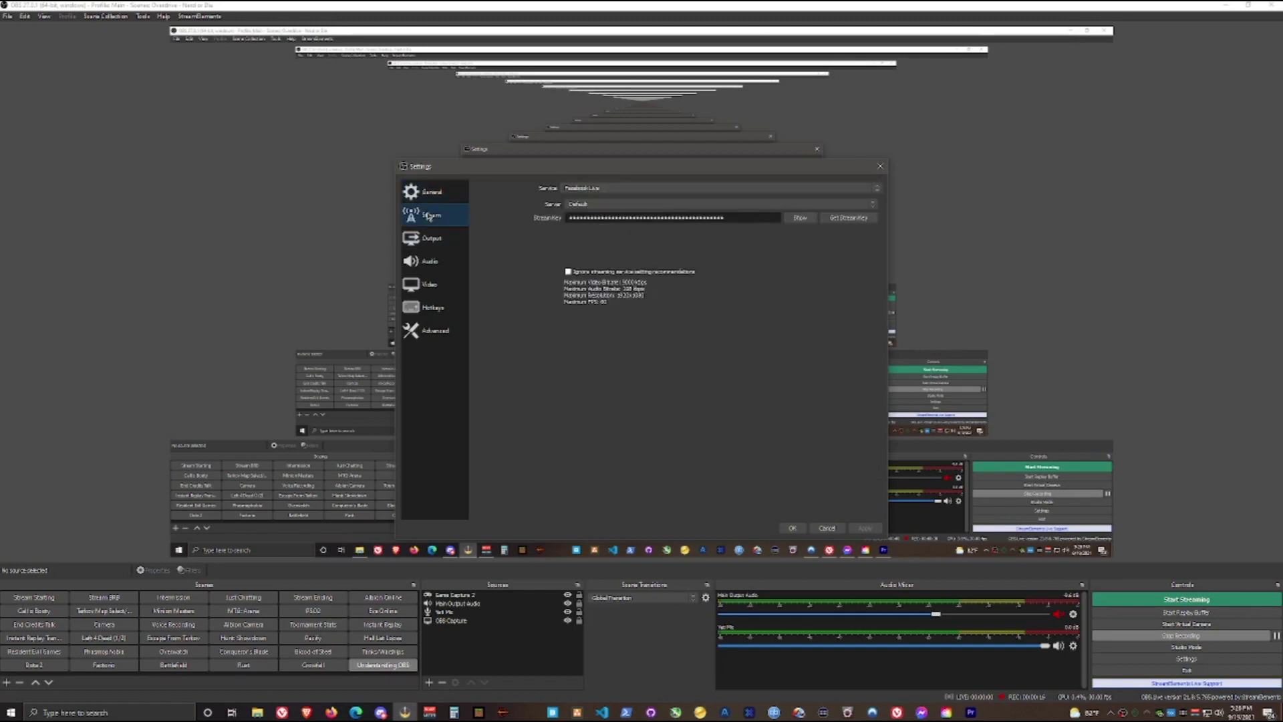
{"action": "left_click", "coordinate": [612, 189]}
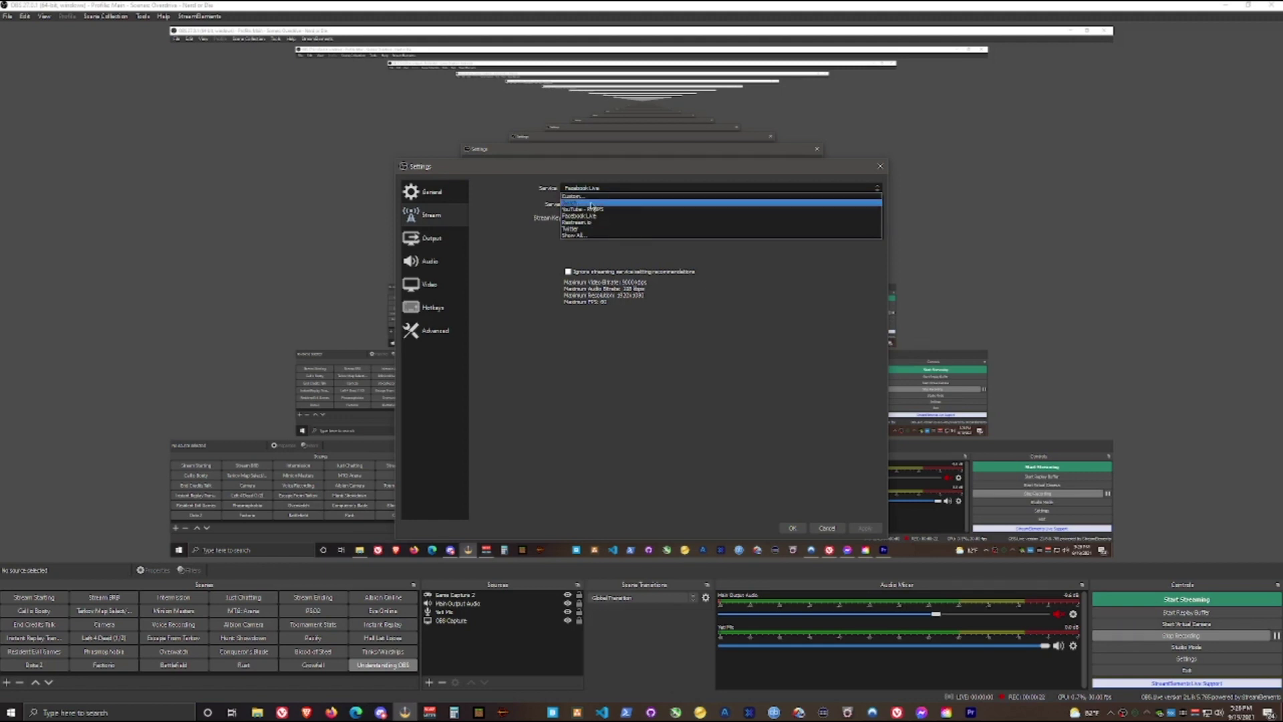
{"action": "left_click", "coordinate": [590, 203]}
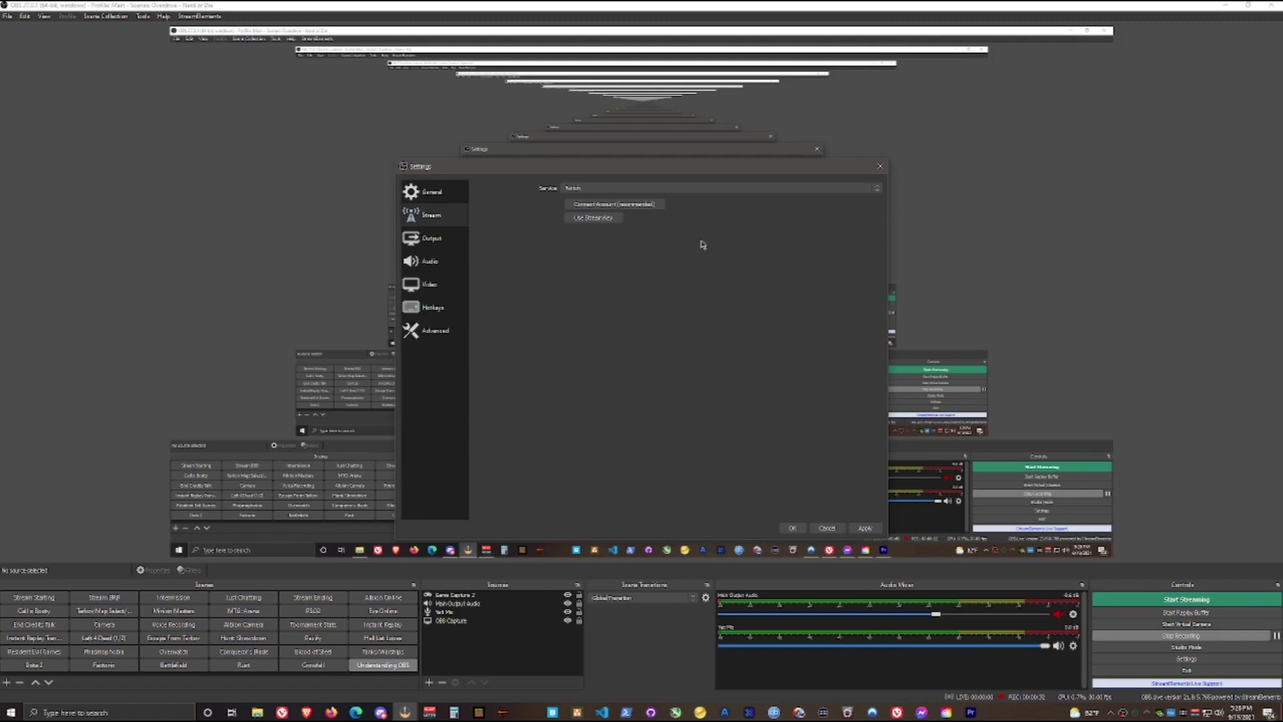
{"action": "left_click", "coordinate": [667, 188]}
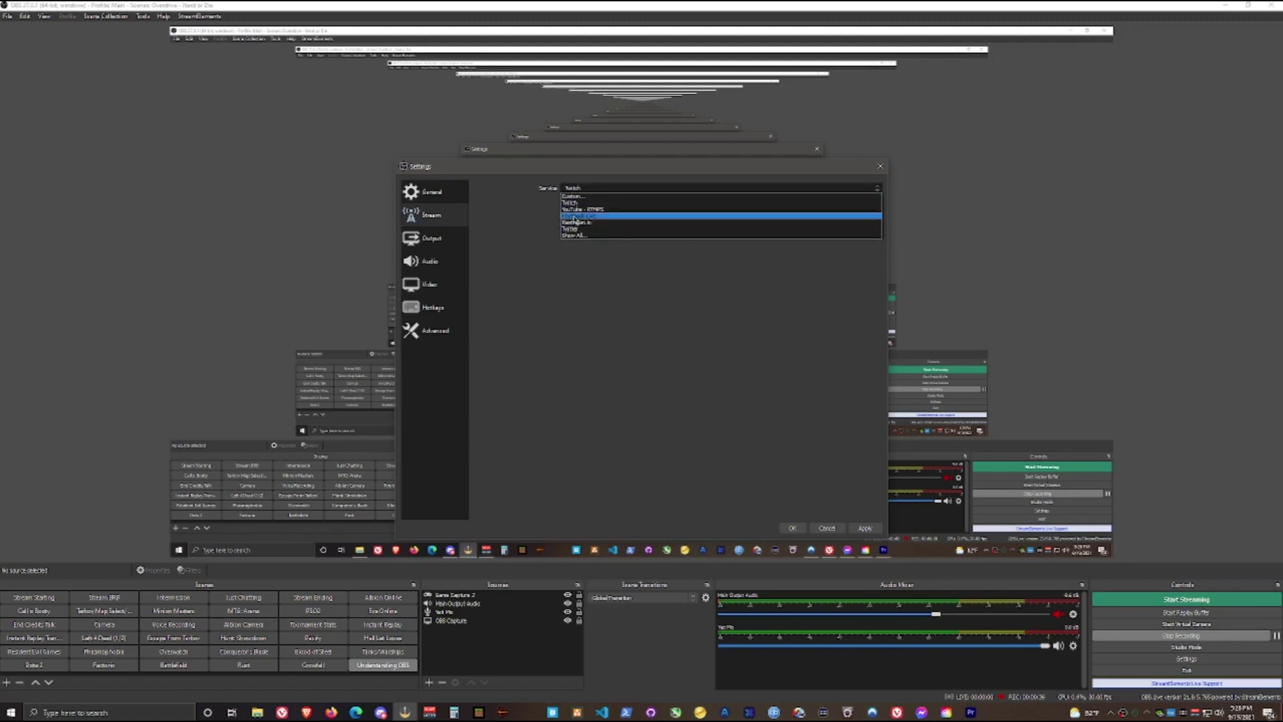